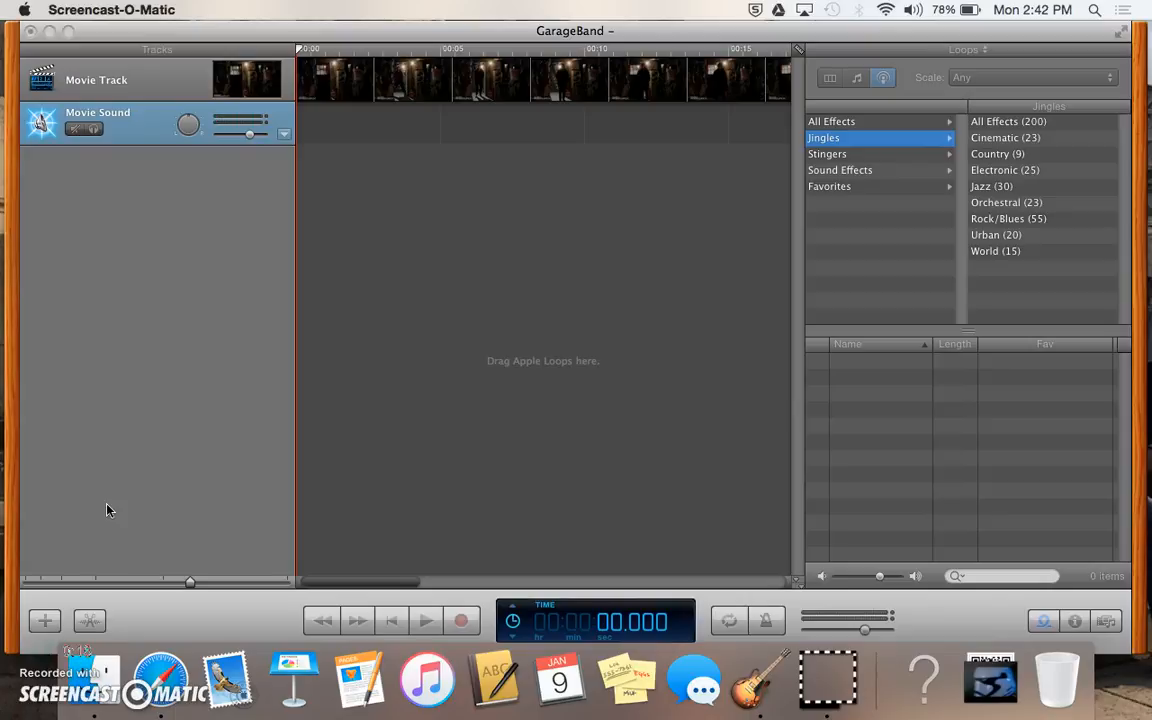
Step: Cycle the loop browser through its column and keyword views, ending on the jingles, stingers and sound-effects view
{"action": "left_click", "coordinate": [916, 98]}
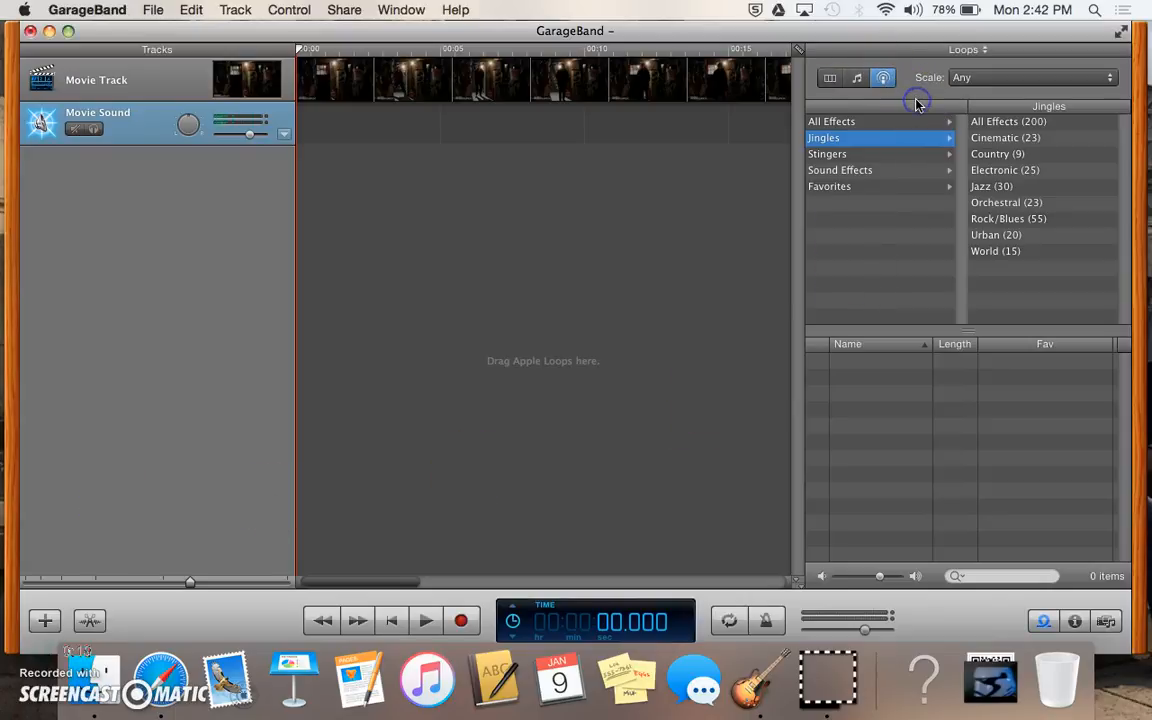
{"action": "left_click", "coordinate": [831, 80]}
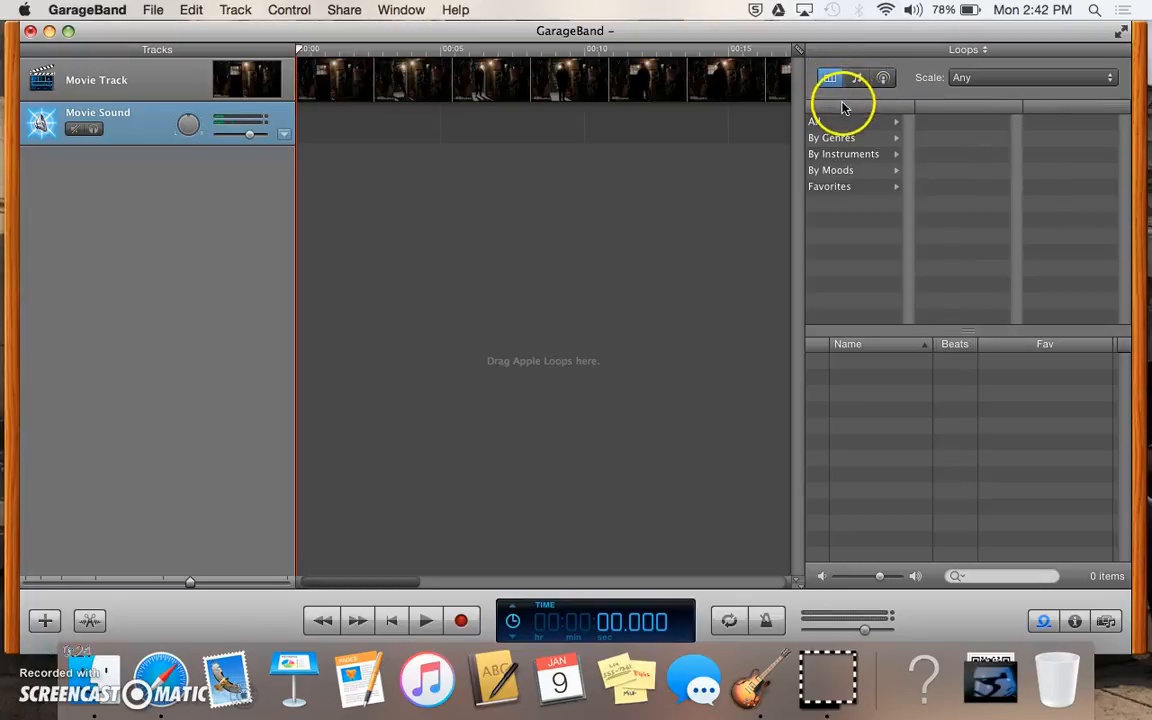
{"action": "left_click", "coordinate": [856, 82]}
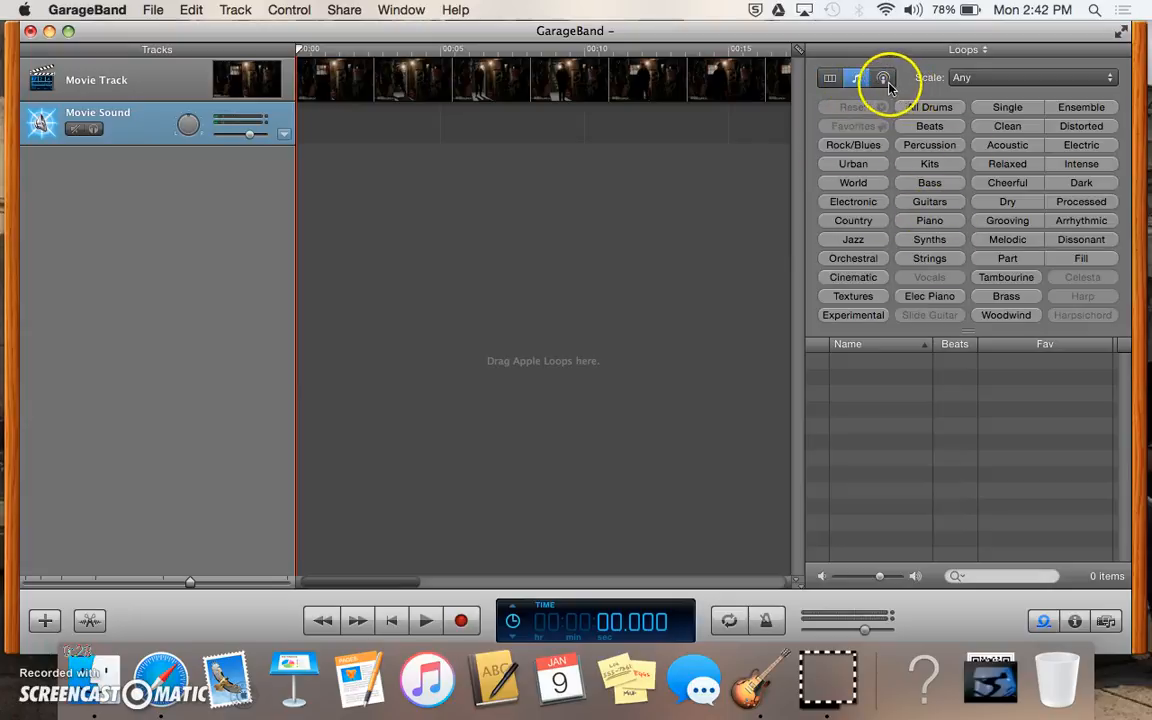
{"action": "left_click", "coordinate": [885, 80]}
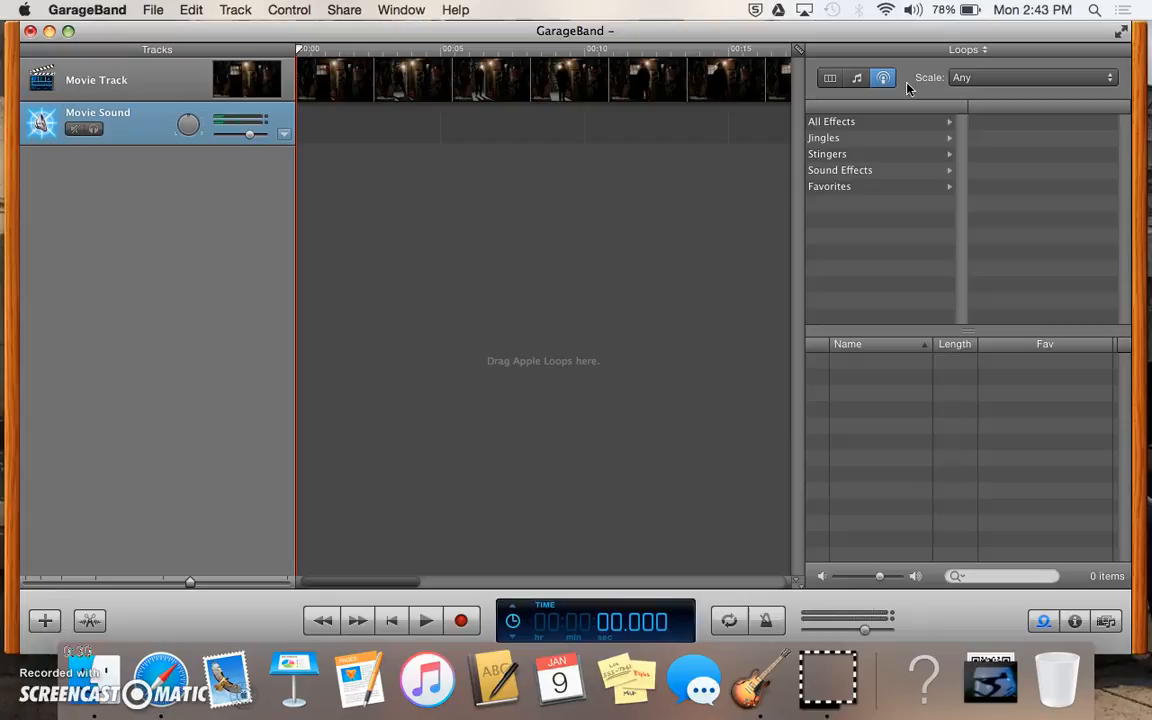
Step: Under Jingles > Country (9), preview Dewdrops and River Walk, then list the 52 Stingers
{"action": "left_click", "coordinate": [880, 143]}
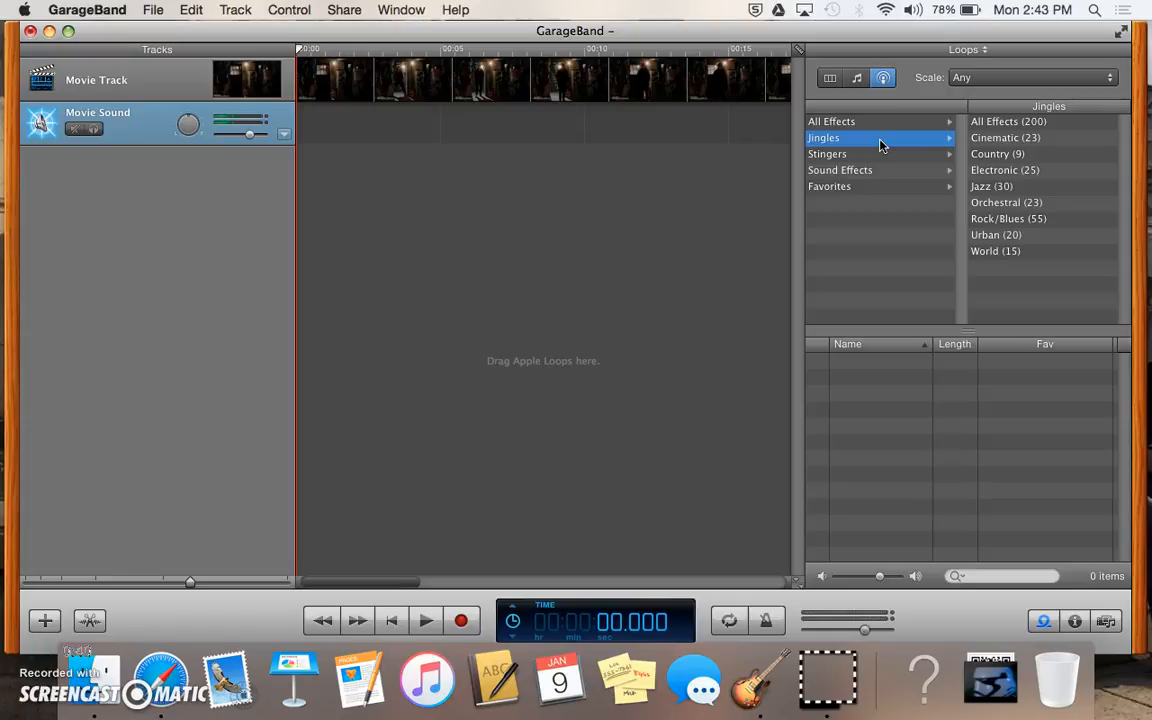
{"action": "left_click", "coordinate": [1002, 156]}
{"action": "left_click", "coordinate": [860, 395]}
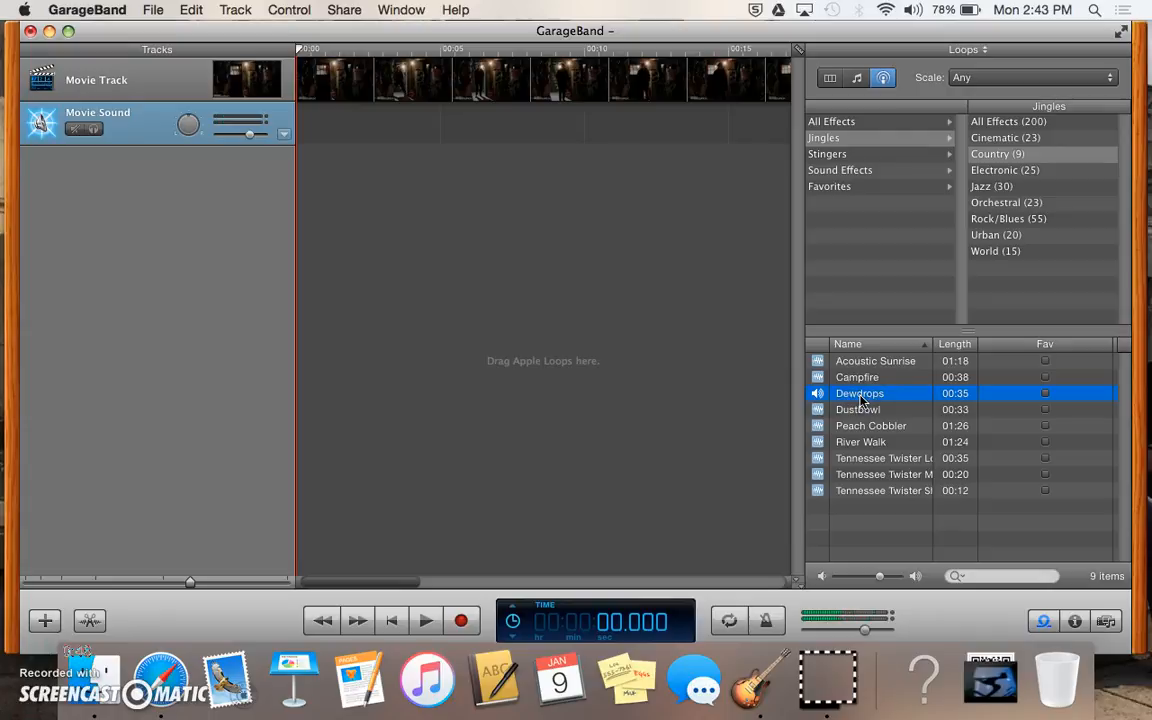
{"action": "left_click", "coordinate": [861, 399]}
{"action": "left_click", "coordinate": [861, 443]}
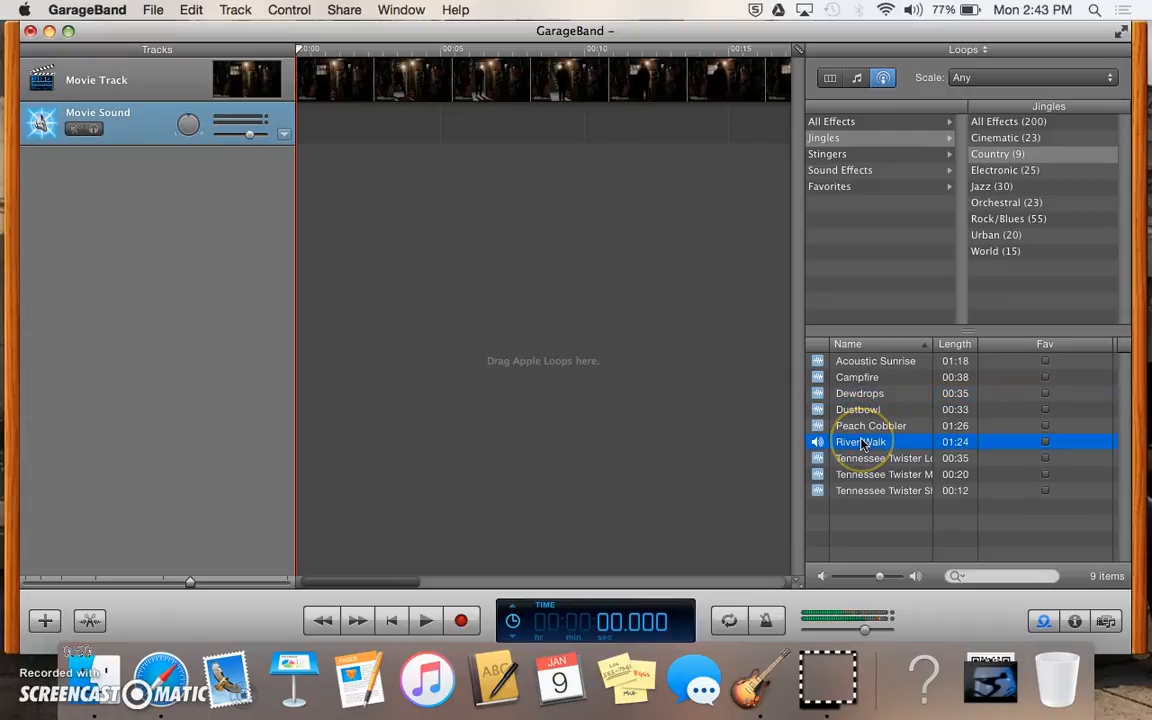
{"action": "left_click", "coordinate": [976, 440]}
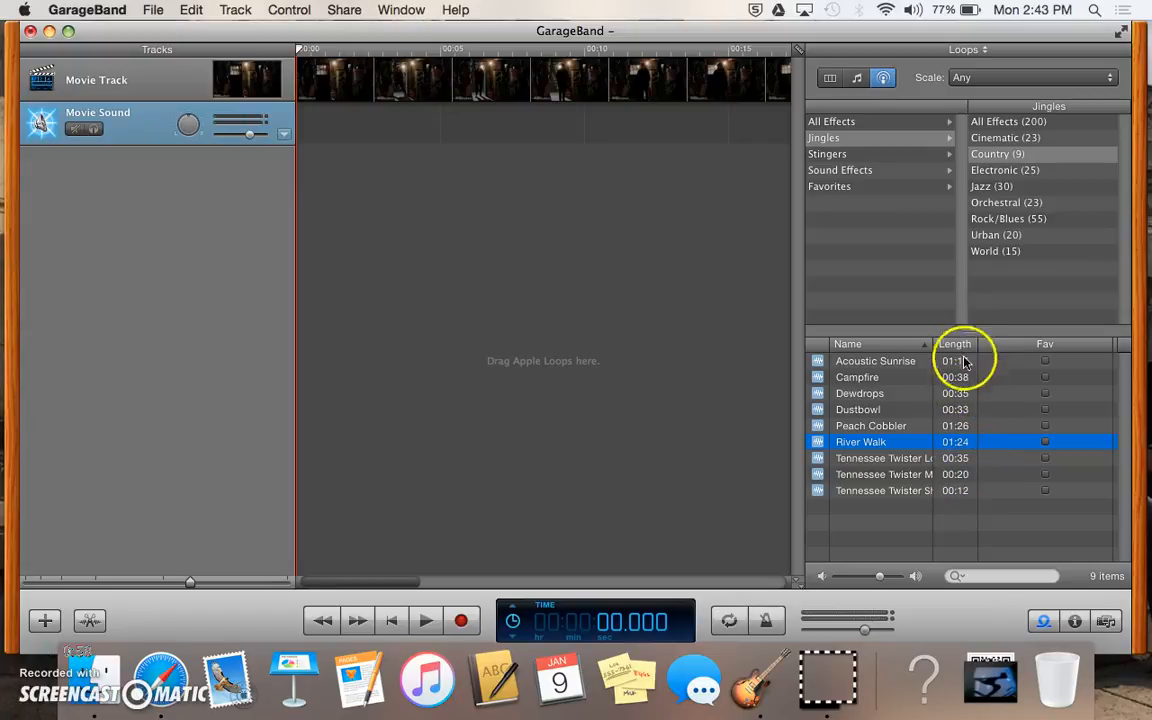
{"action": "left_click", "coordinate": [892, 155]}
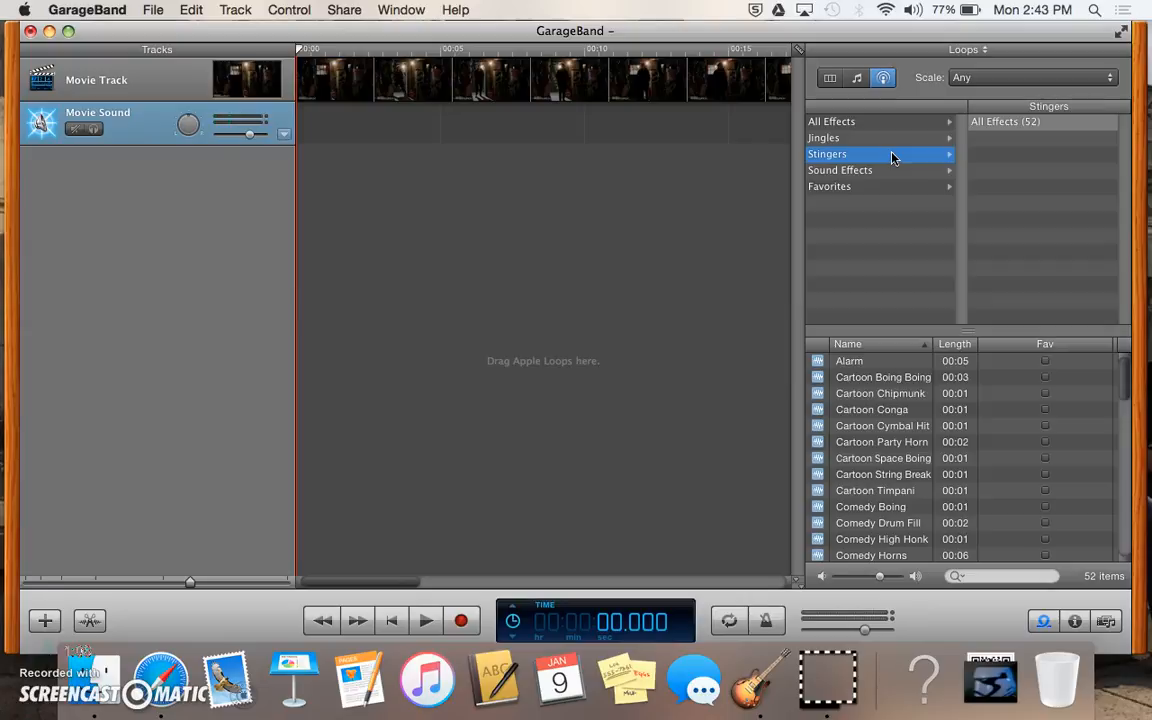
Step: Preview the Cartoon Boing Boing, Alarm, Cartoon Timpani and Cartoon Space Boing stingers
{"action": "left_click", "coordinate": [882, 378]}
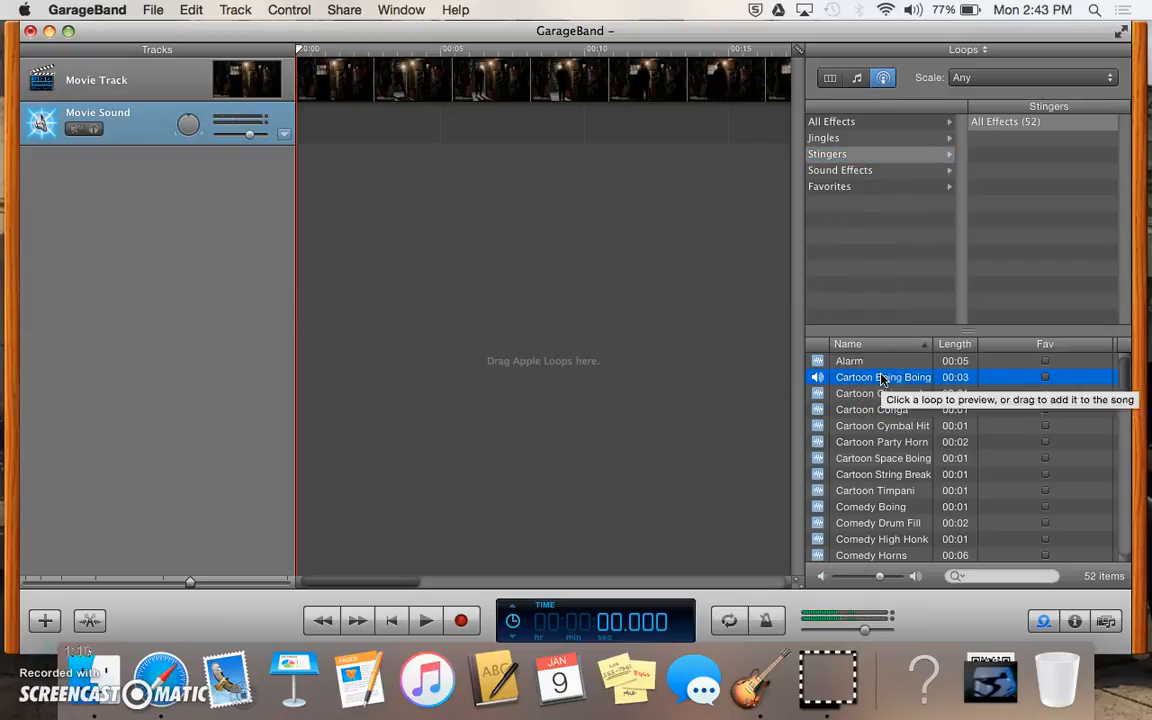
{"action": "left_click", "coordinate": [878, 377]}
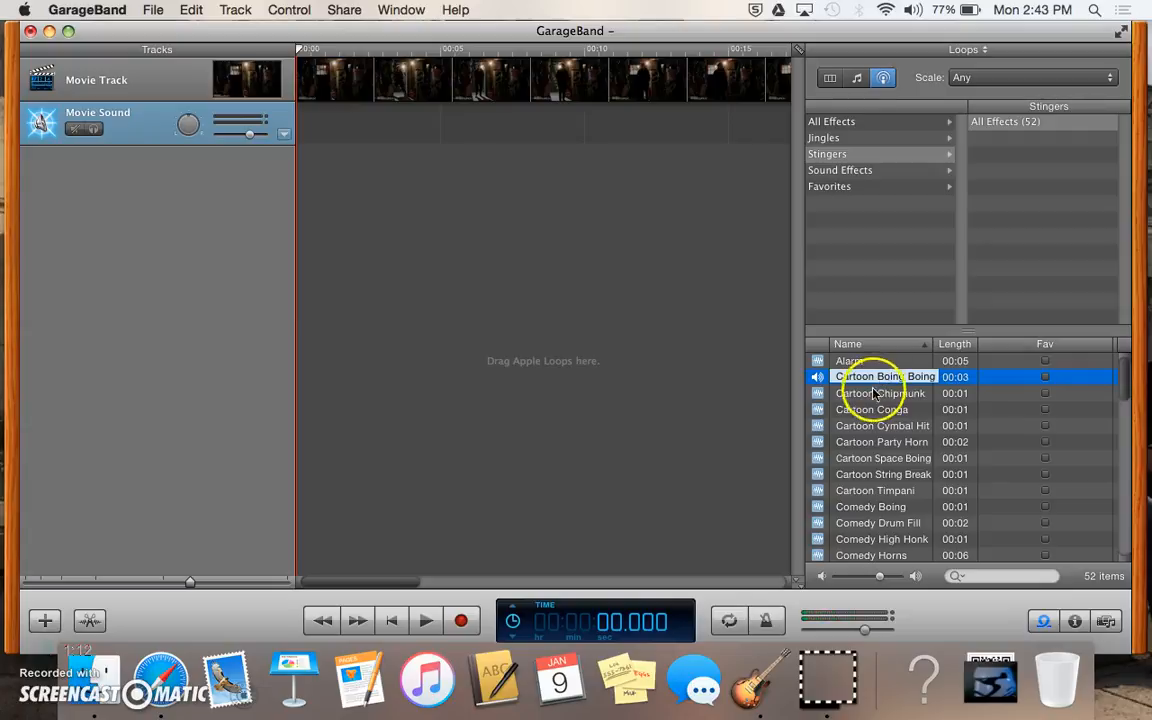
{"action": "left_click", "coordinate": [858, 364]}
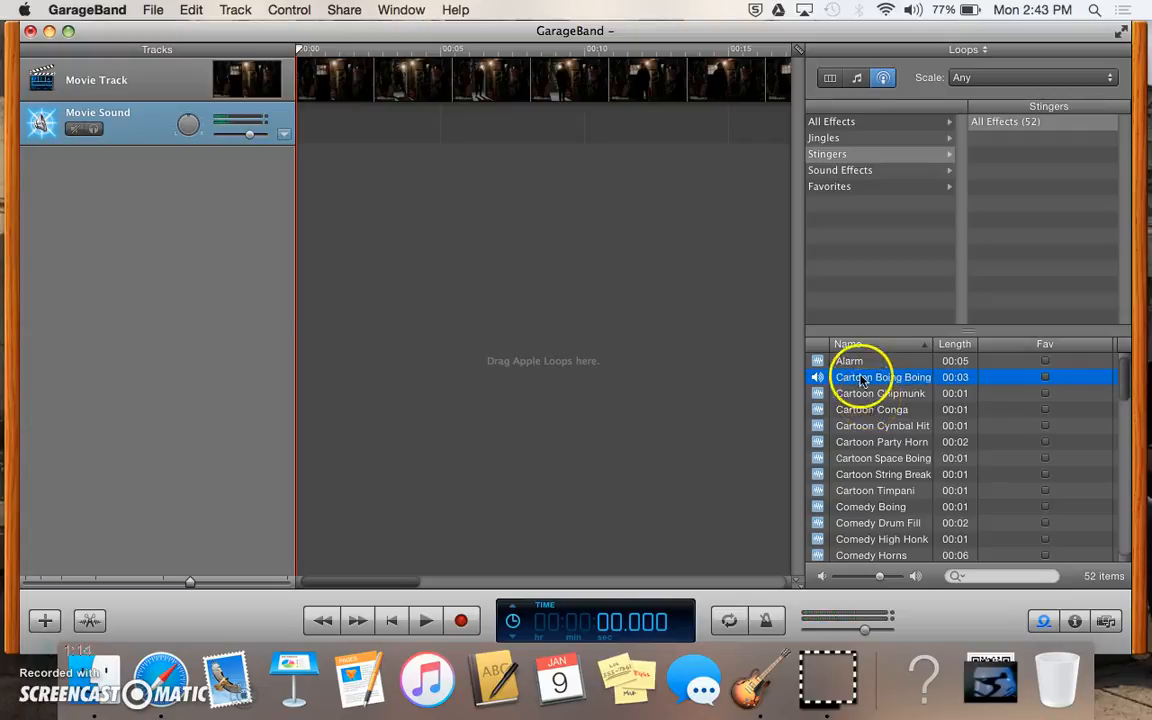
{"action": "left_click", "coordinate": [852, 489]}
{"action": "left_click", "coordinate": [872, 458]}
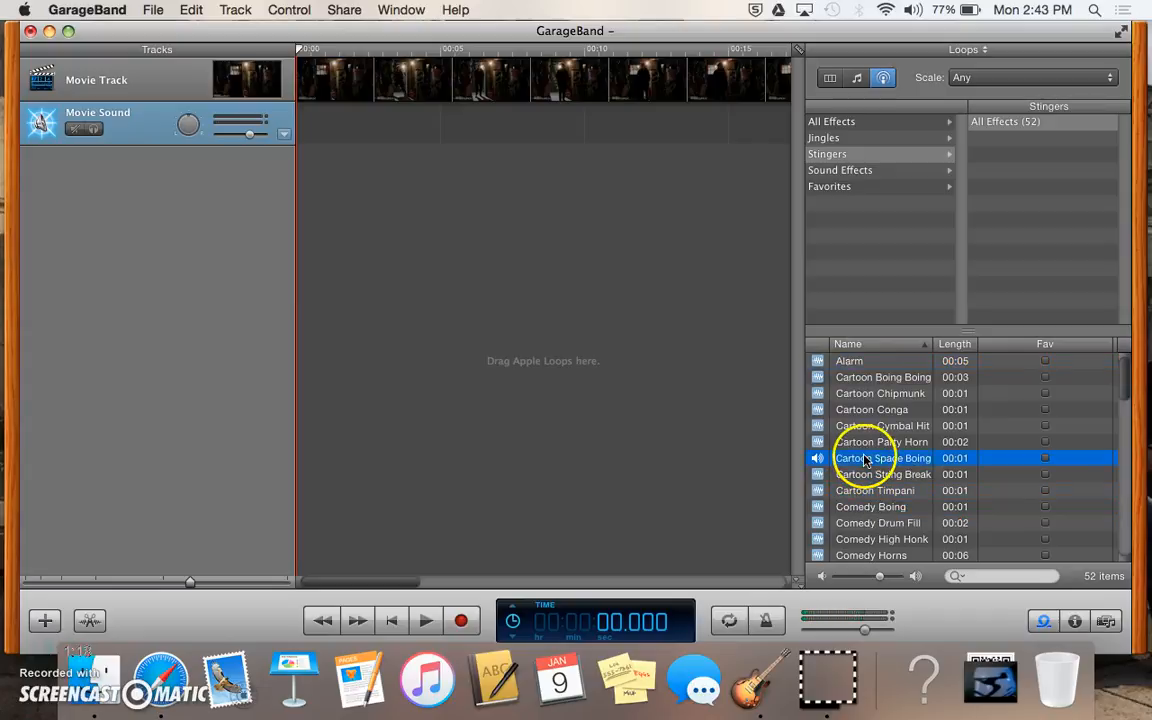
Step: Scroll down the category list and show the Sound Effects categories
{"action": "scroll", "coordinate": [868, 490], "scroll_direction": "down", "scroll_amount": 4}
{"action": "scroll", "coordinate": [868, 490], "scroll_direction": "down", "scroll_amount": 6}
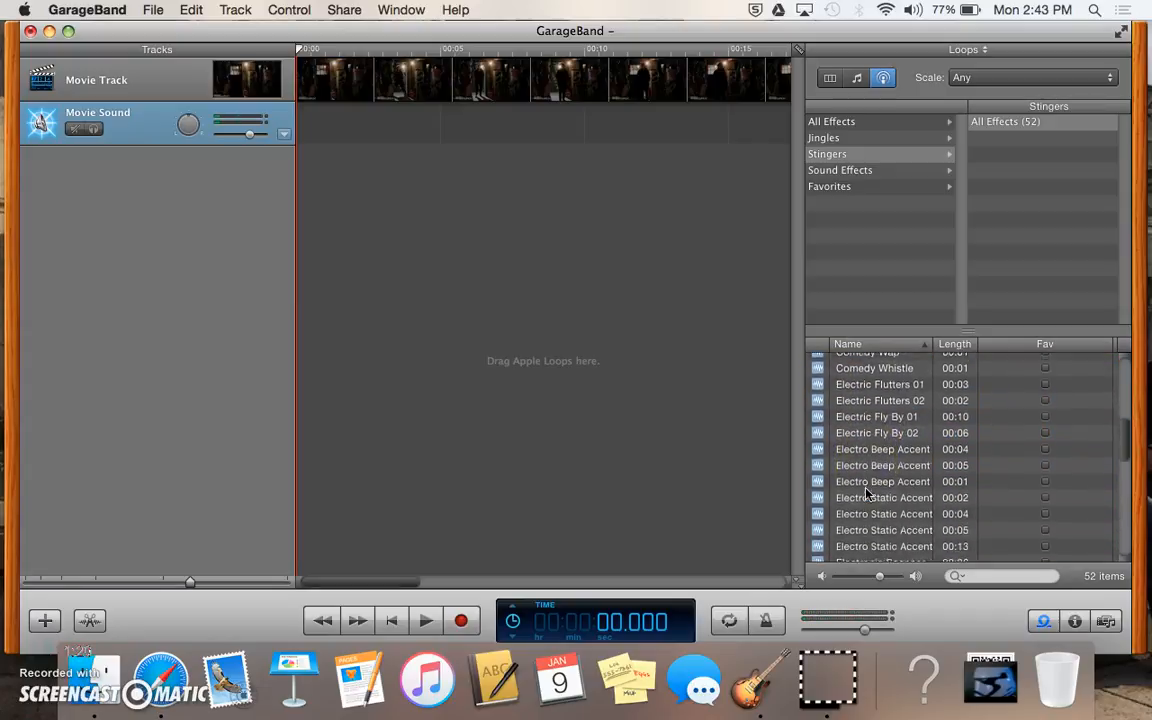
{"action": "scroll", "coordinate": [868, 492], "scroll_direction": "down", "scroll_amount": 3}
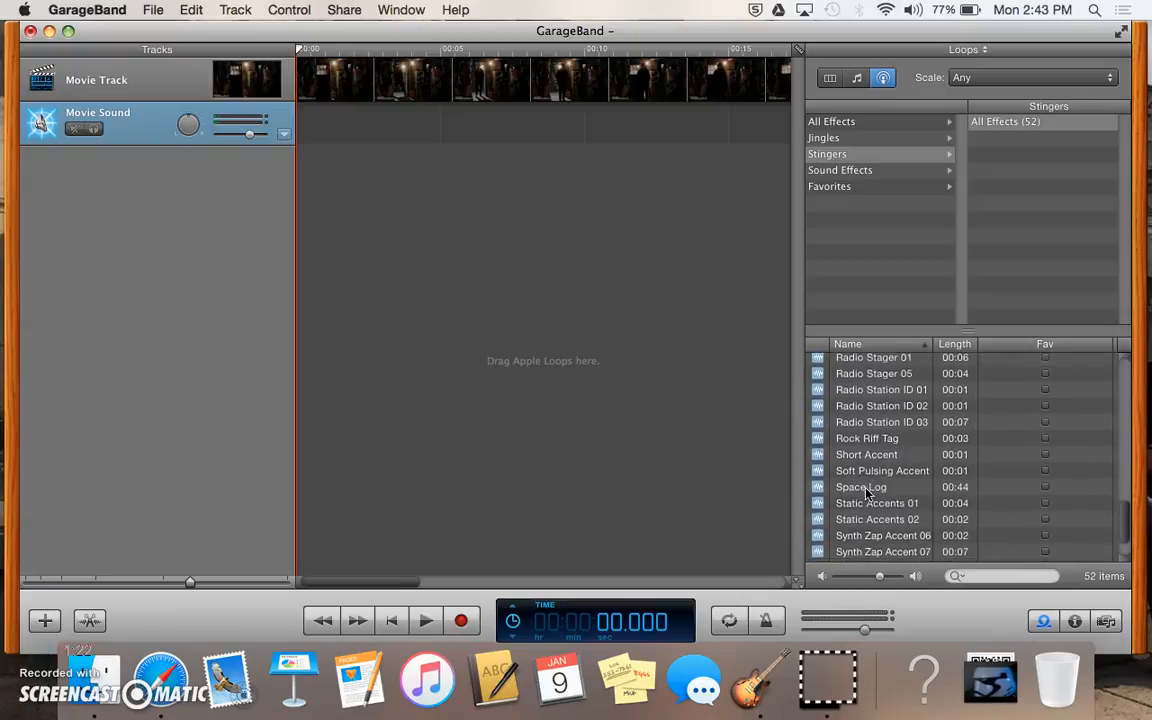
{"action": "left_click", "coordinate": [862, 172]}
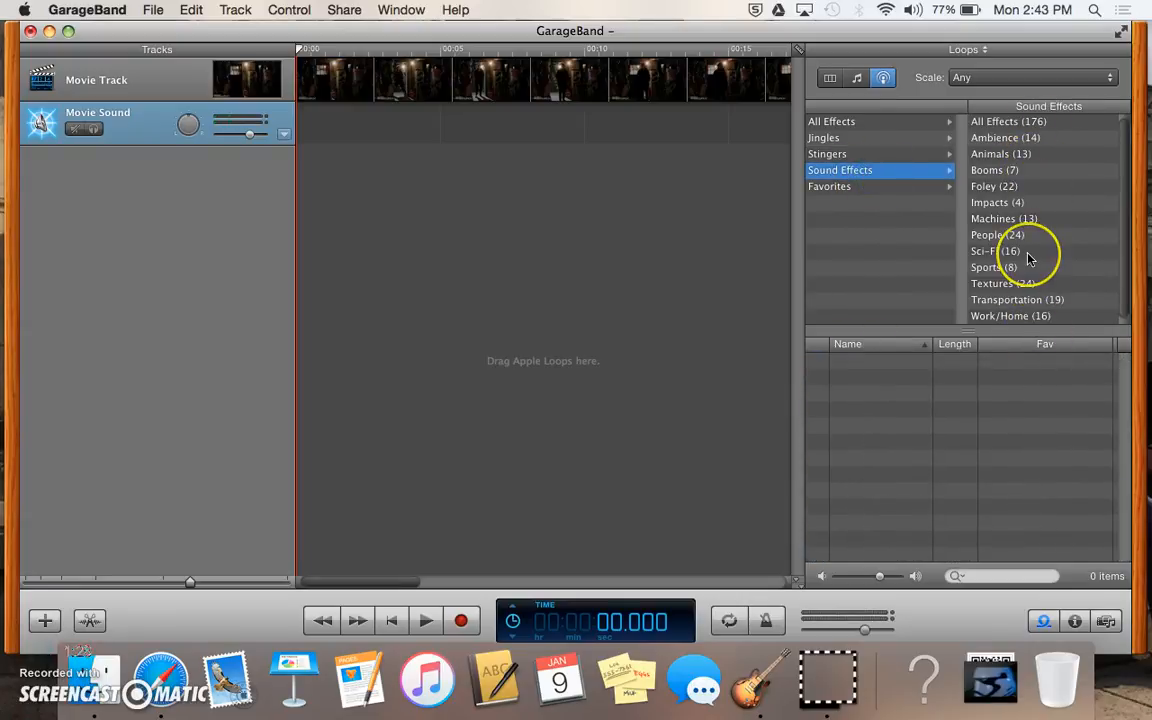
Step: List Foley (22) and preview the Bubbles, Cash Register and Footsteps effects
{"action": "left_click", "coordinate": [1006, 188]}
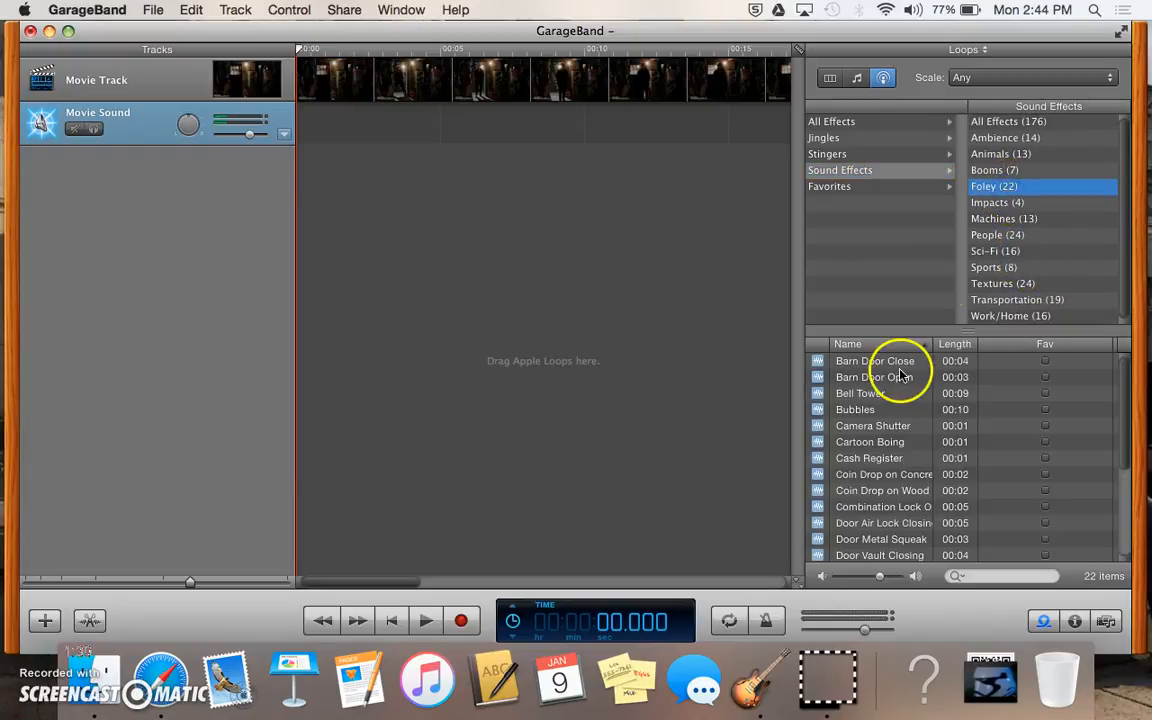
{"action": "left_click", "coordinate": [856, 413]}
{"action": "left_click", "coordinate": [872, 460]}
{"action": "scroll", "coordinate": [861, 485], "scroll_direction": "down", "scroll_amount": 3}
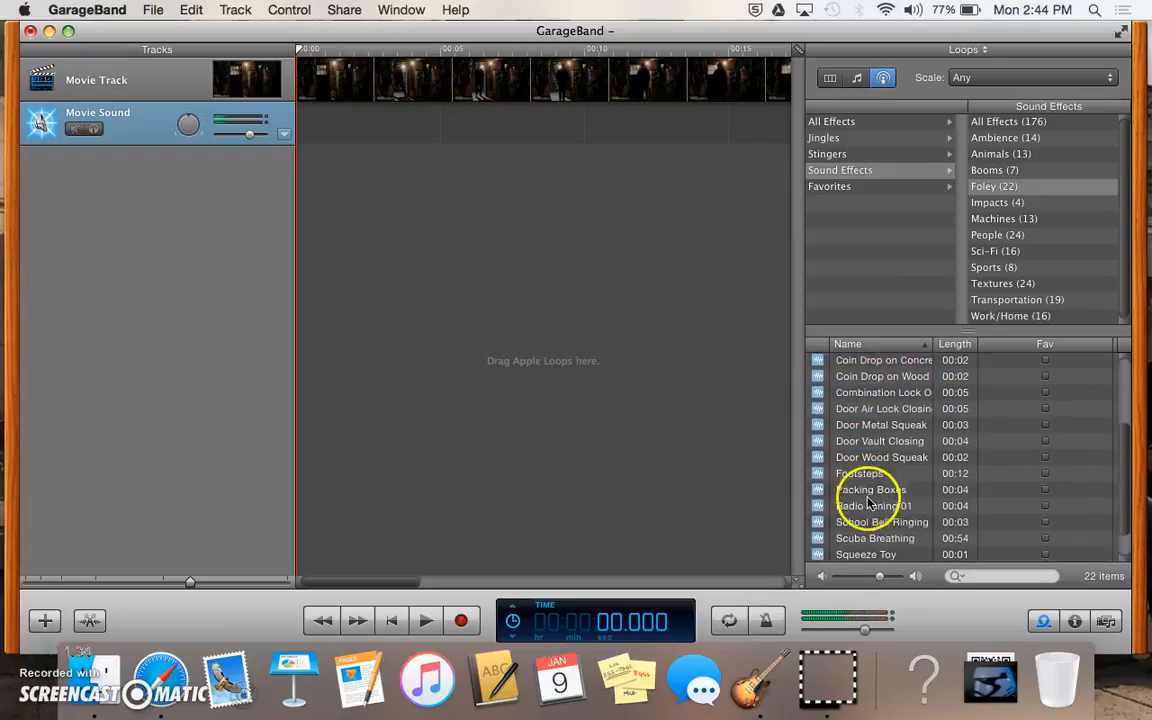
{"action": "left_click", "coordinate": [868, 469]}
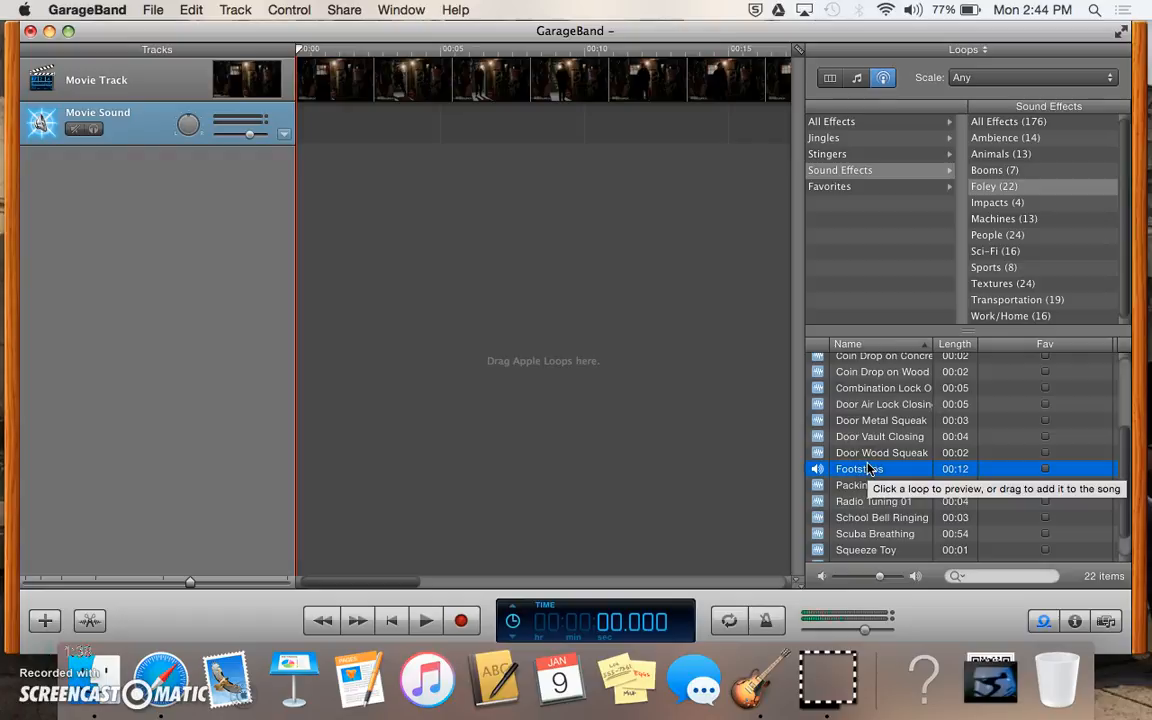
Step: Preview Packing Boxes and Door Wood Squeak, then return to the Jingles genres
{"action": "left_click", "coordinate": [854, 487]}
{"action": "left_click", "coordinate": [856, 452]}
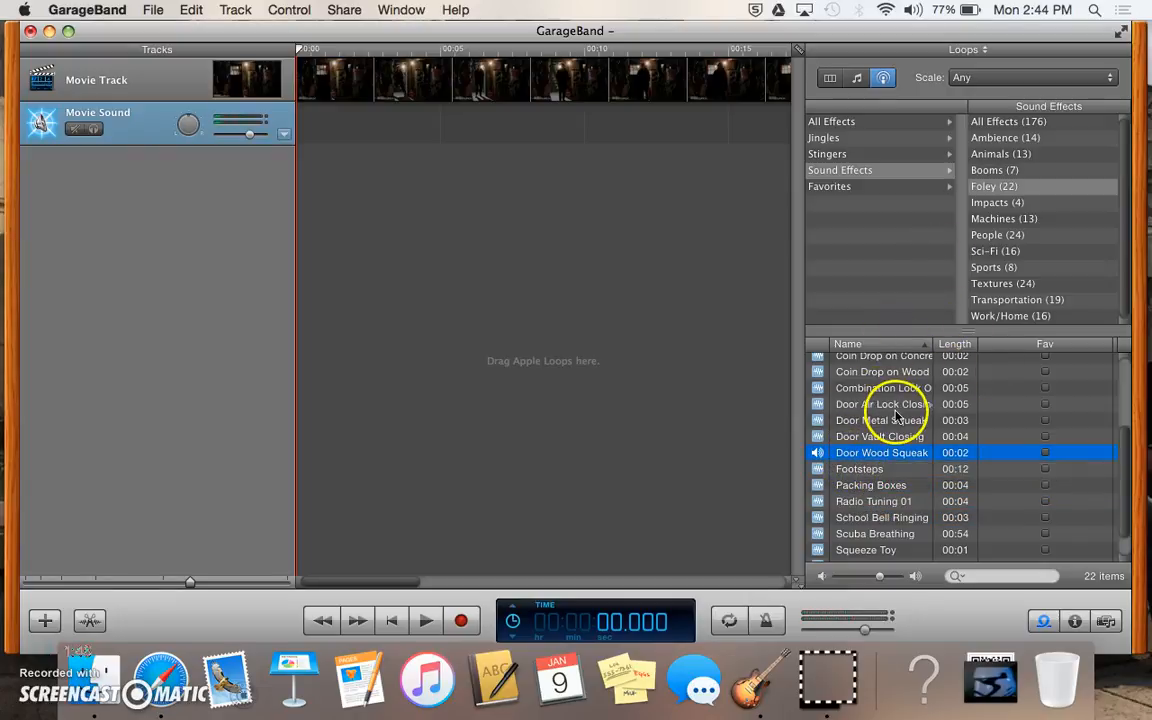
{"action": "left_click", "coordinate": [869, 152]}
{"action": "left_click", "coordinate": [887, 138]}
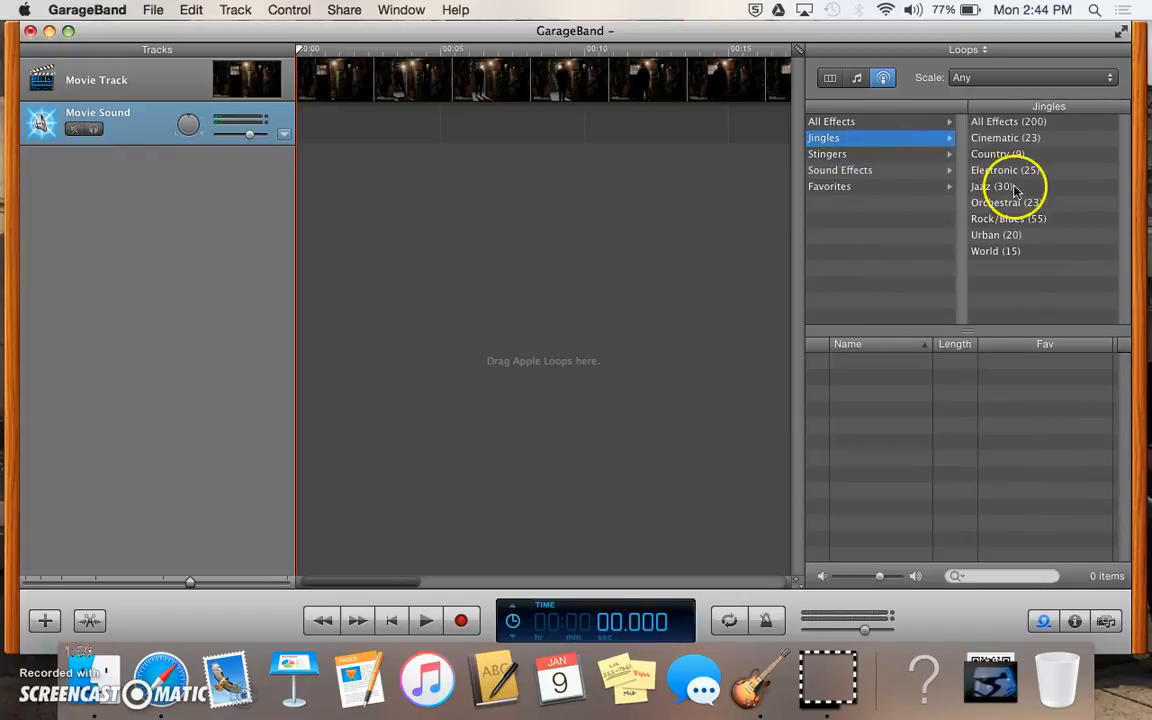
Step: Drag the Cinematic jingle Investigation Long onto the Movie Sound track
{"action": "left_click", "coordinate": [1006, 140]}
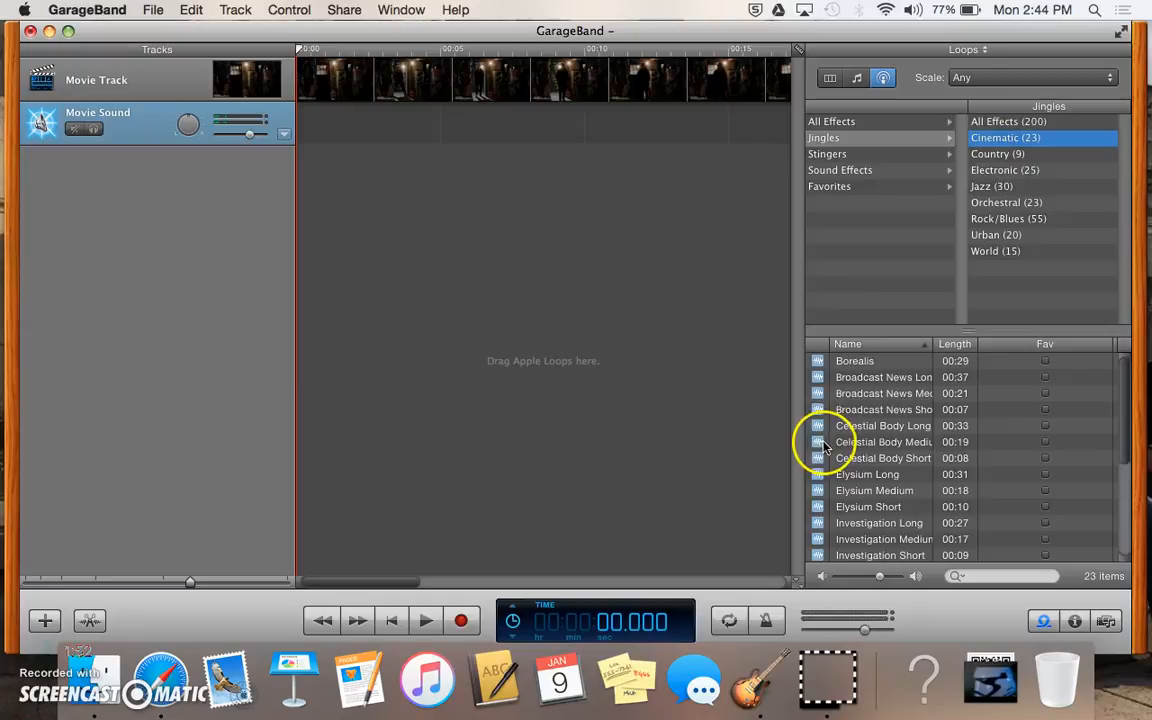
{"action": "scroll", "coordinate": [845, 480], "scroll_direction": "down", "scroll_amount": 5}
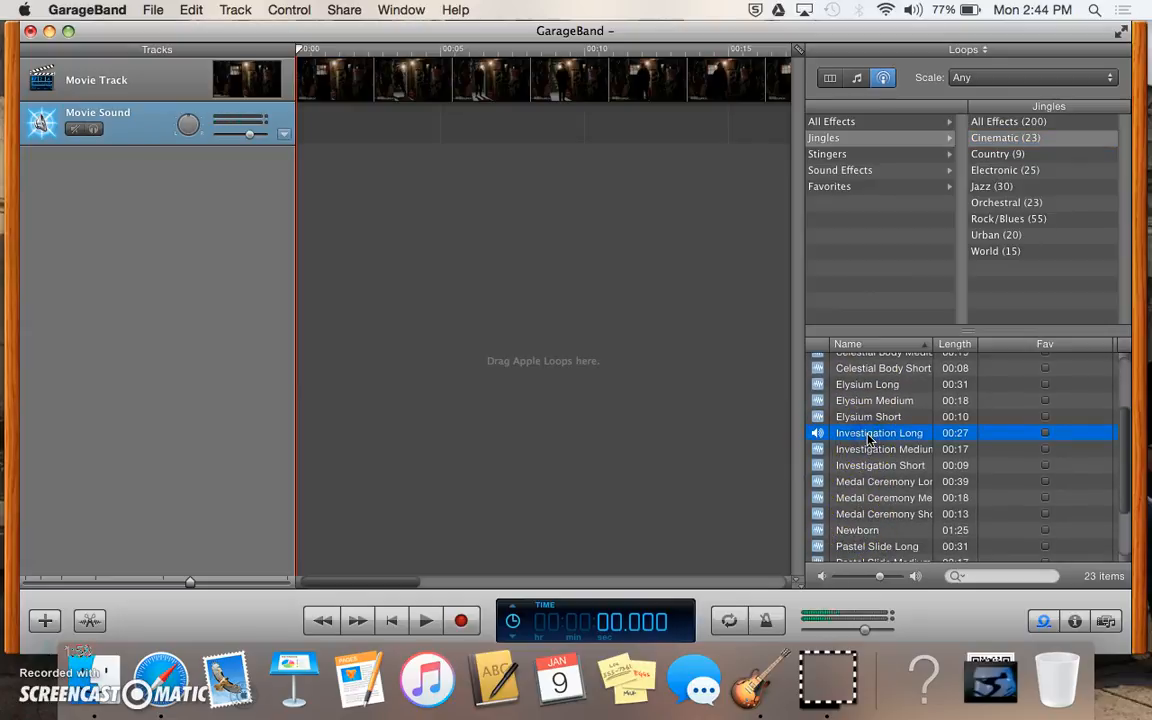
{"action": "left_click_drag", "start_coordinate": [867, 440], "coordinate": [288, 130]}
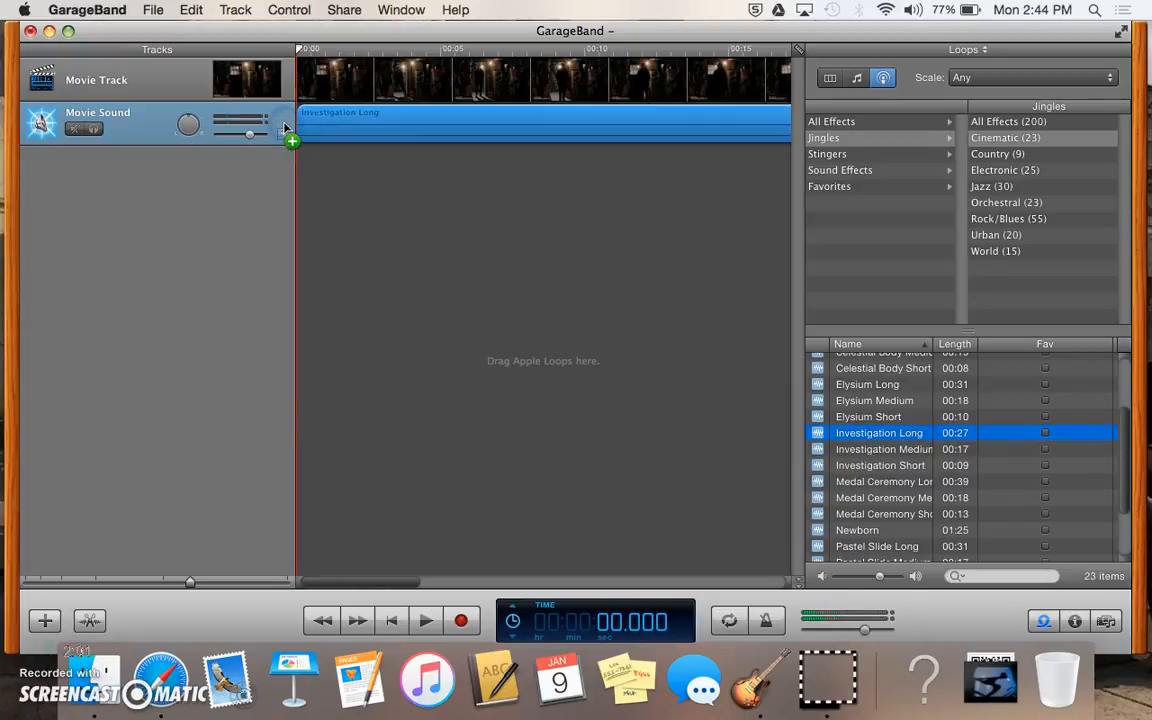
Step: Open the movie preview and play the movie with the jingle for a few seconds
{"action": "left_click", "coordinate": [228, 86]}
{"action": "key", "text": "space"}
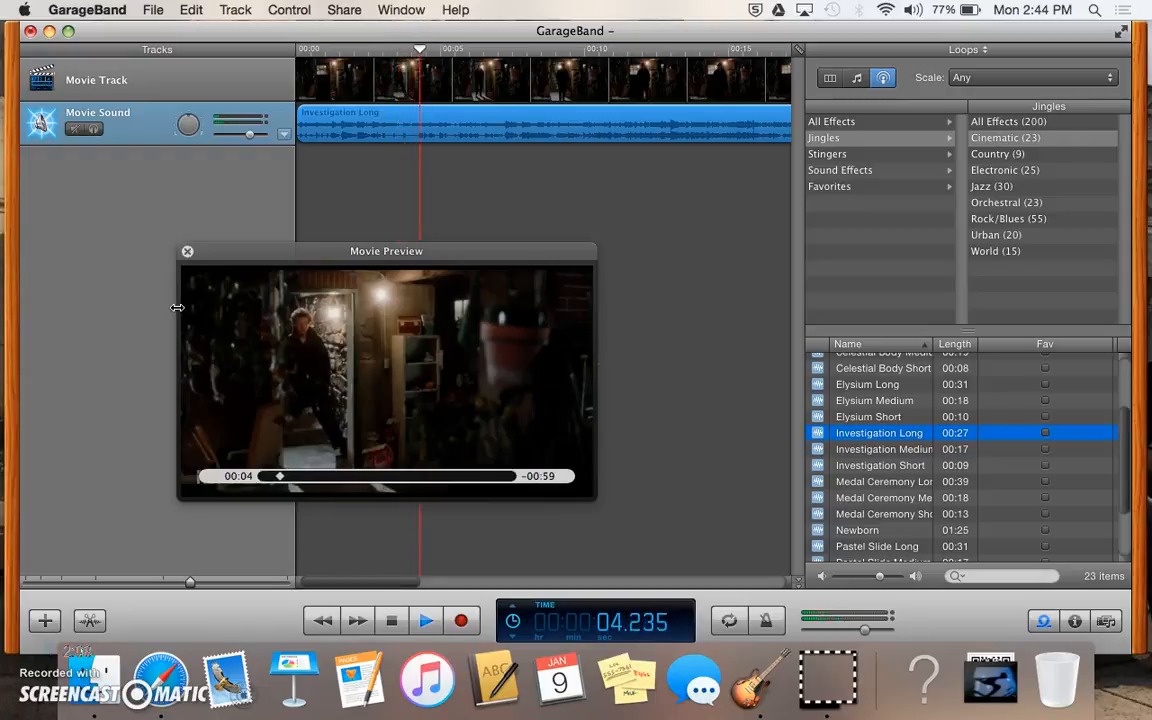
{"action": "key", "text": "space"}
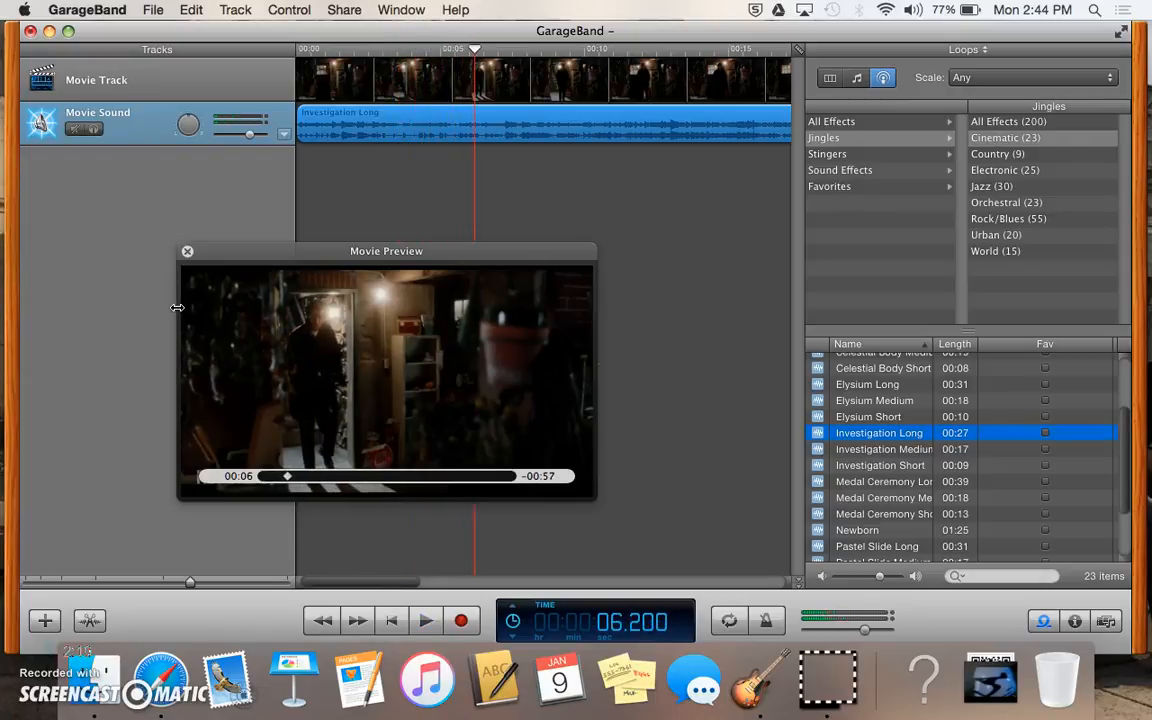
Step: Show the Track Volume lane for Movie Sound and enable its volume automation
{"action": "left_click", "coordinate": [283, 136]}
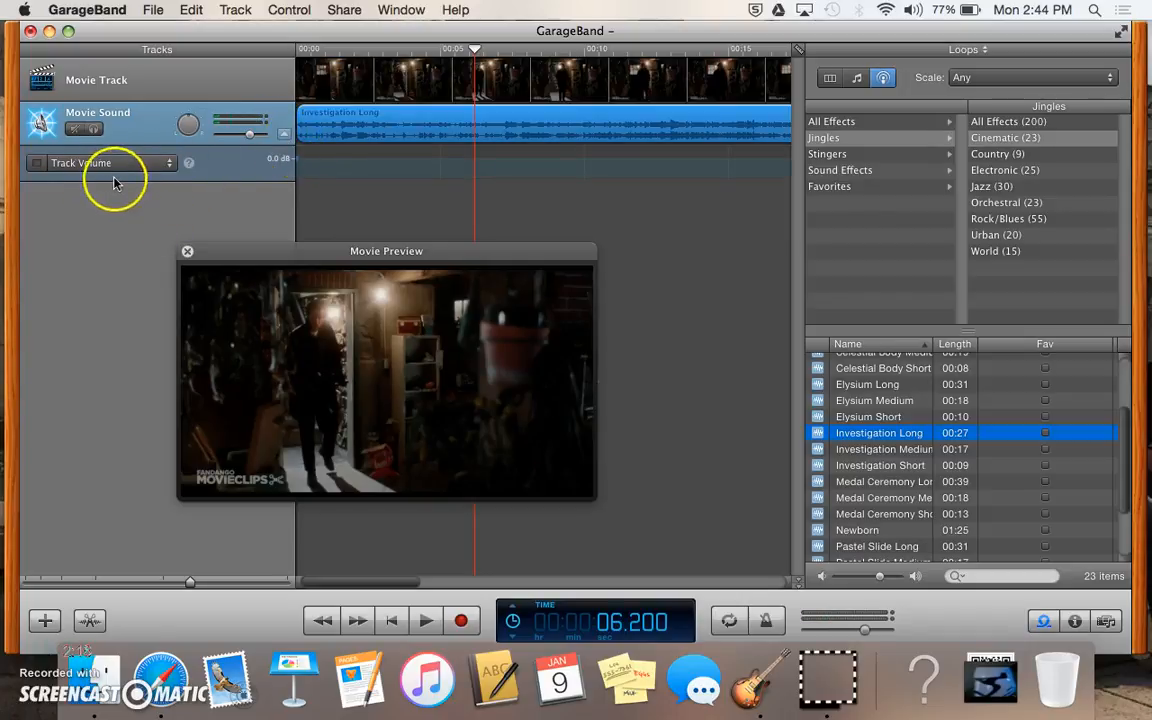
{"action": "left_click", "coordinate": [36, 164]}
{"action": "left_click", "coordinate": [36, 164]}
{"action": "left_click", "coordinate": [36, 165]}
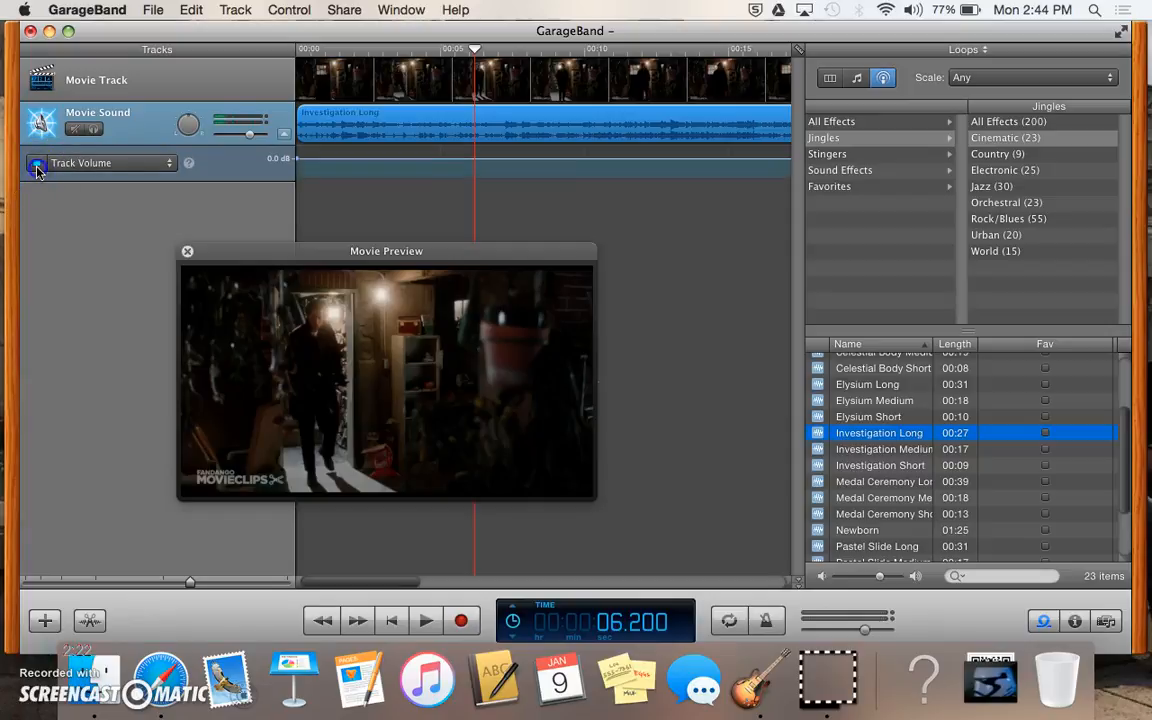
Step: Close the movie preview, play from near the start, stop, and deselect the region
{"action": "left_click", "coordinate": [187, 251]}
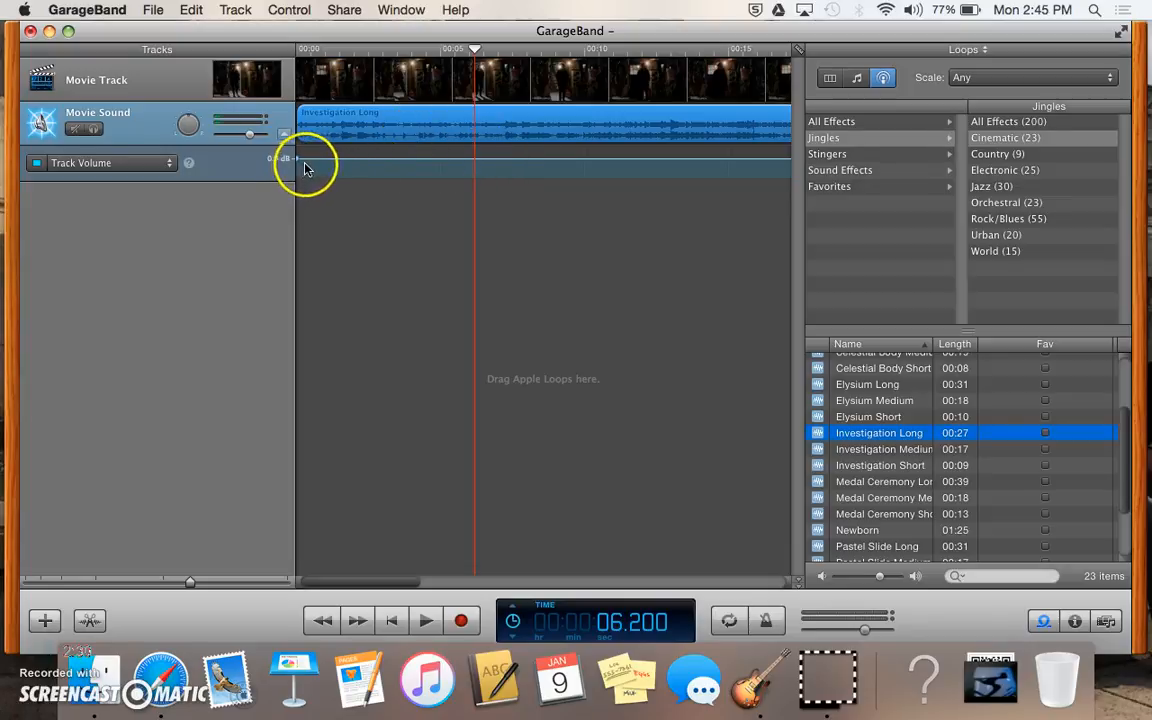
{"action": "left_click", "coordinate": [332, 48]}
{"action": "key", "text": "space"}
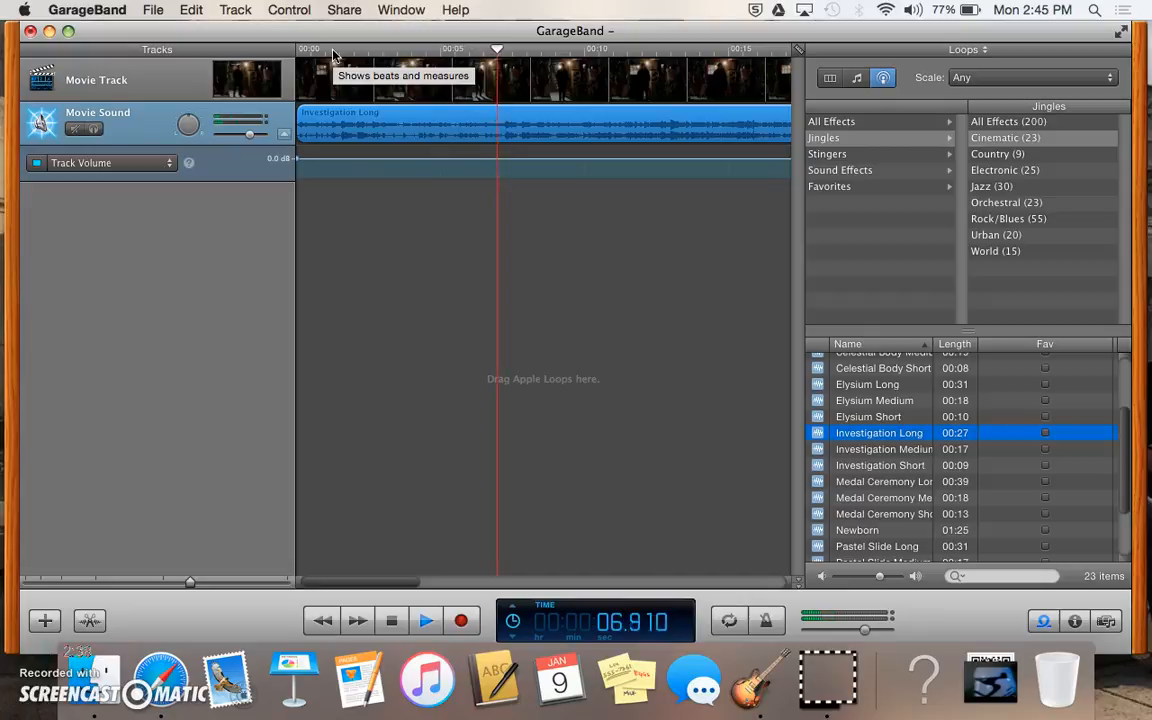
{"action": "left_click", "coordinate": [337, 58]}
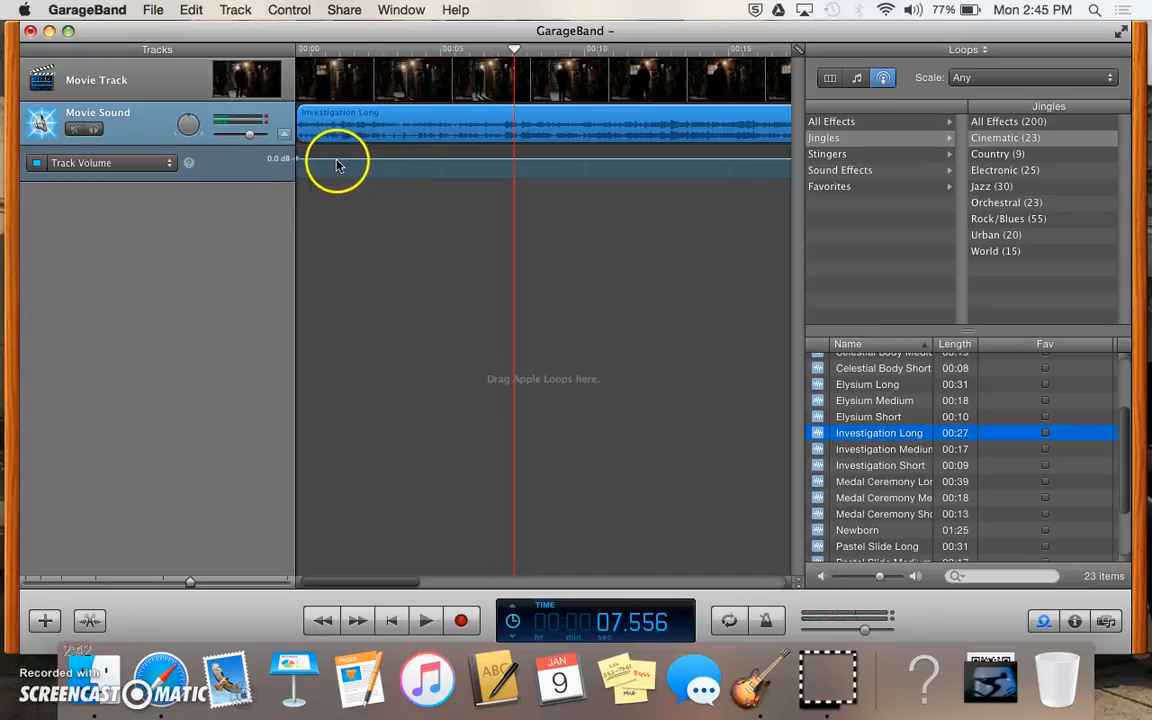
{"action": "left_click", "coordinate": [337, 82]}
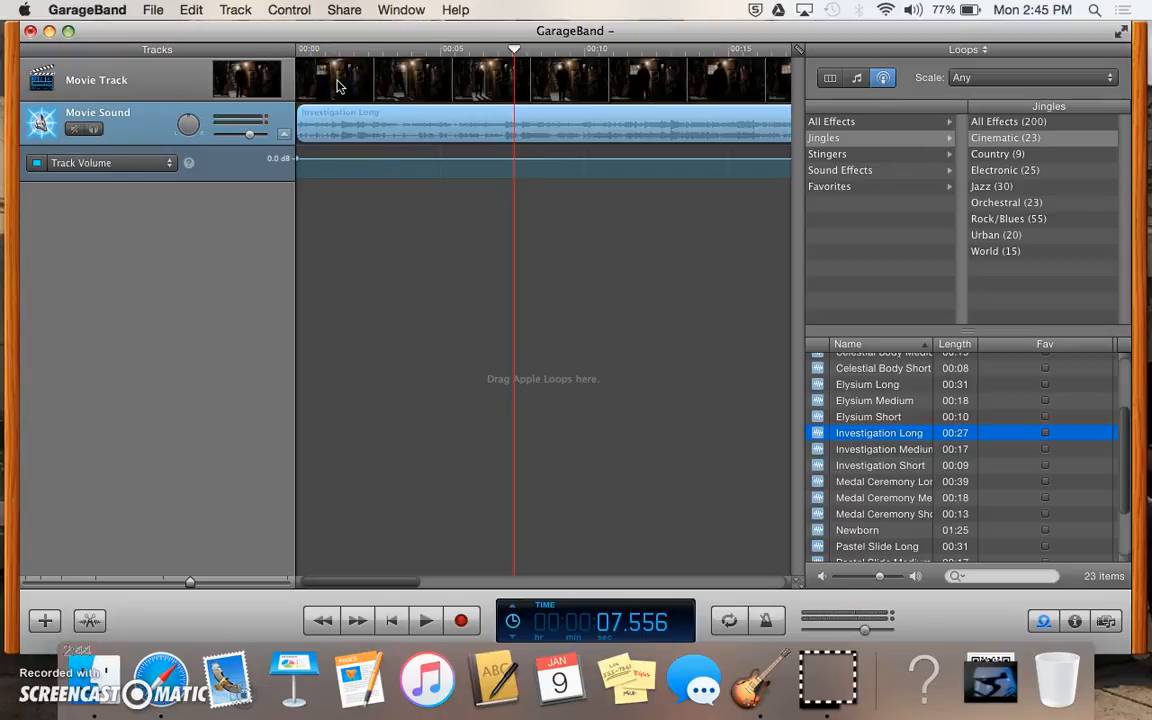
Step: Reopen the movie preview at about 1.5 seconds, jump to 2.6 seconds, then close it
{"action": "left_click", "coordinate": [334, 49]}
{"action": "left_click", "coordinate": [250, 70]}
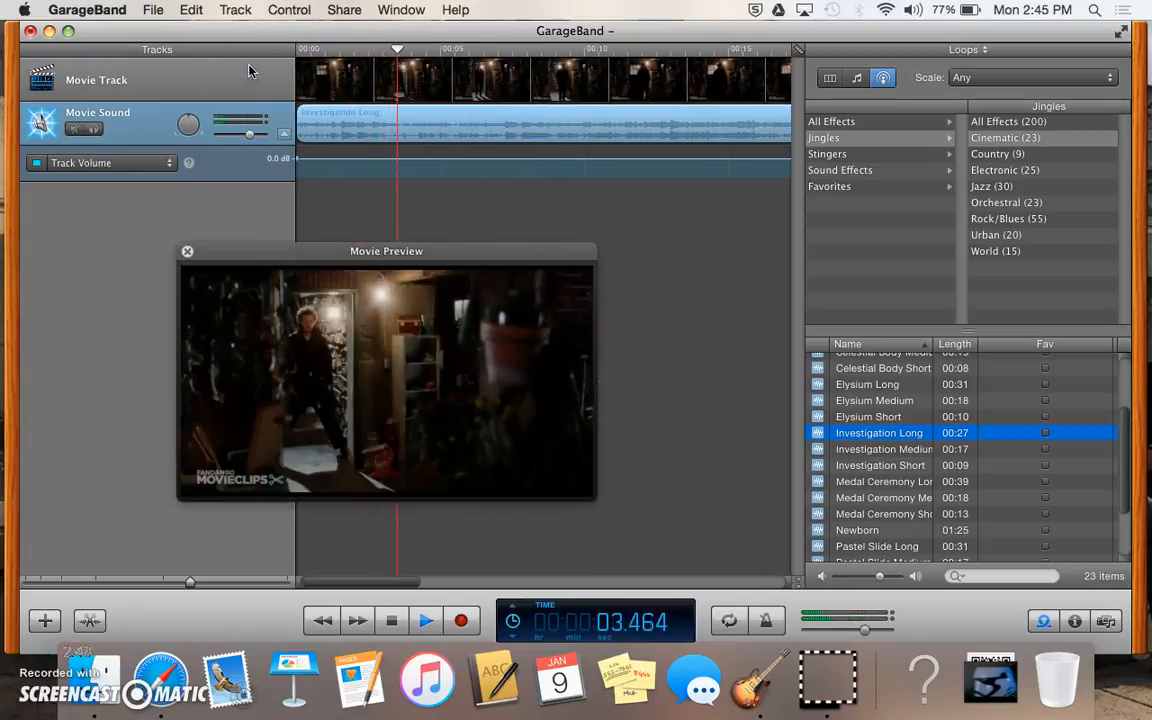
{"action": "left_click", "coordinate": [373, 51]}
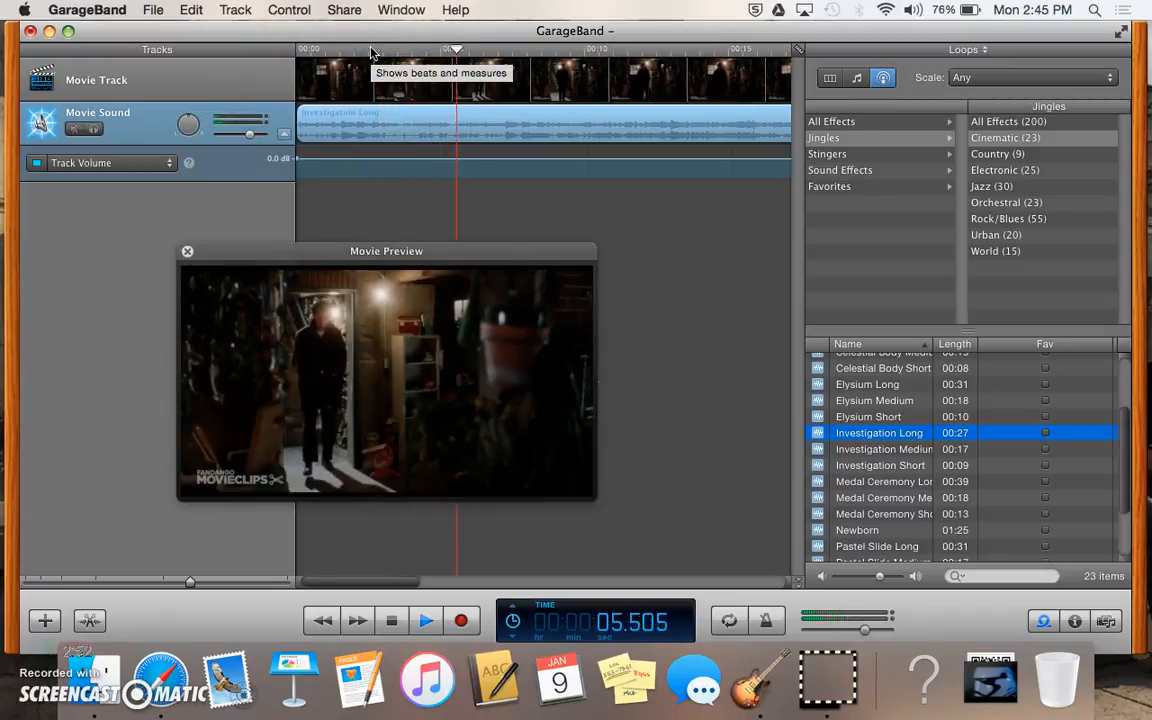
{"action": "left_click", "coordinate": [187, 251]}
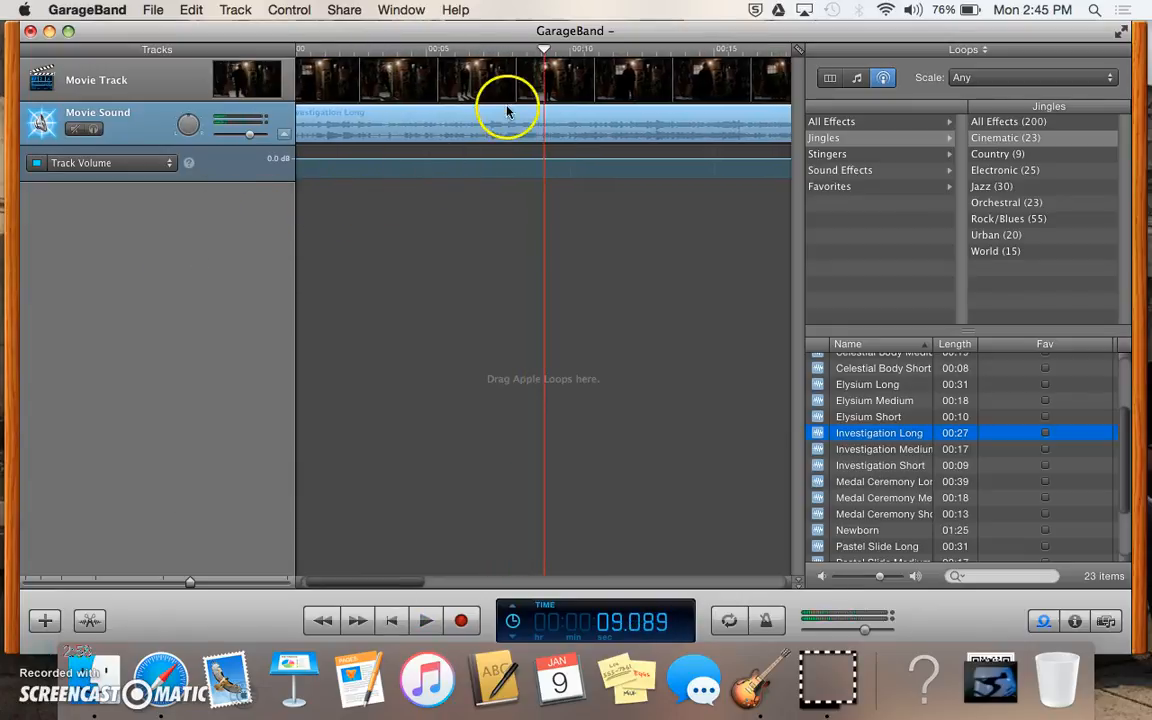
Step: At about 7 seconds, add two volume points and pull the second down to -15.4 dB
{"action": "left_click", "coordinate": [486, 50]}
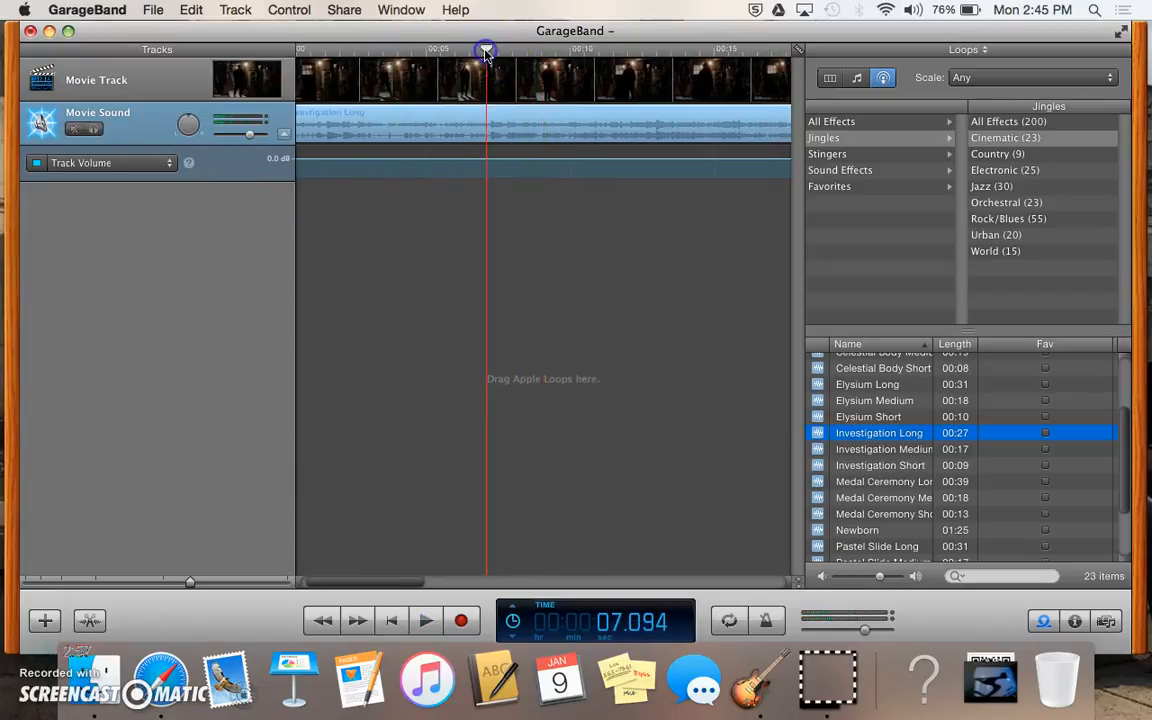
{"action": "left_click", "coordinate": [487, 160]}
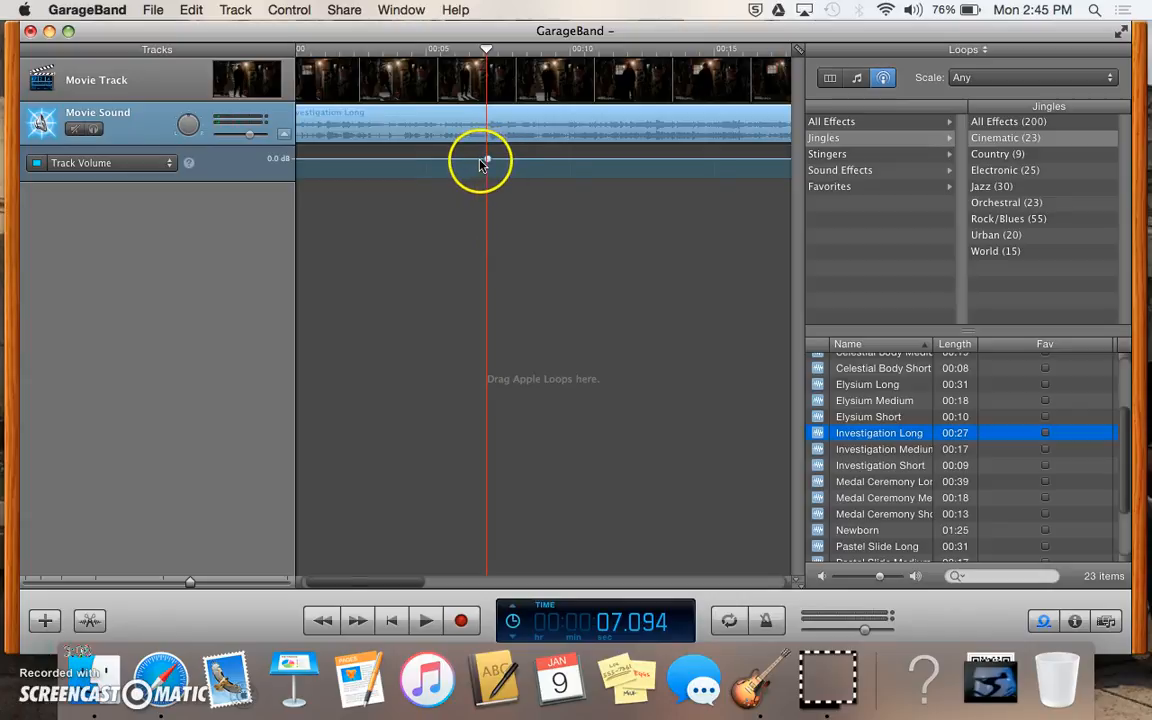
{"action": "left_click", "coordinate": [479, 161]}
{"action": "left_click_drag", "start_coordinate": [489, 163], "coordinate": [490, 176]}
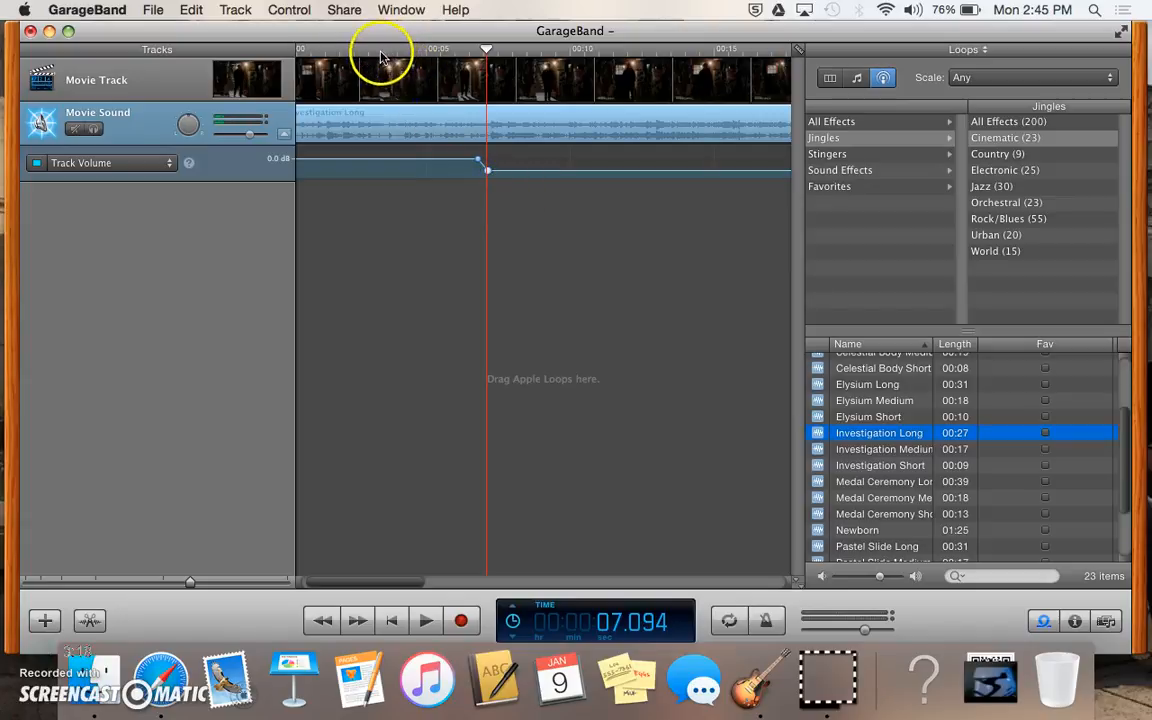
Step: Reopen the movie preview, play from 2.4 seconds, and raise the lowered volume point to 6.0 dB
{"action": "left_click", "coordinate": [243, 84]}
{"action": "left_click", "coordinate": [424, 46]}
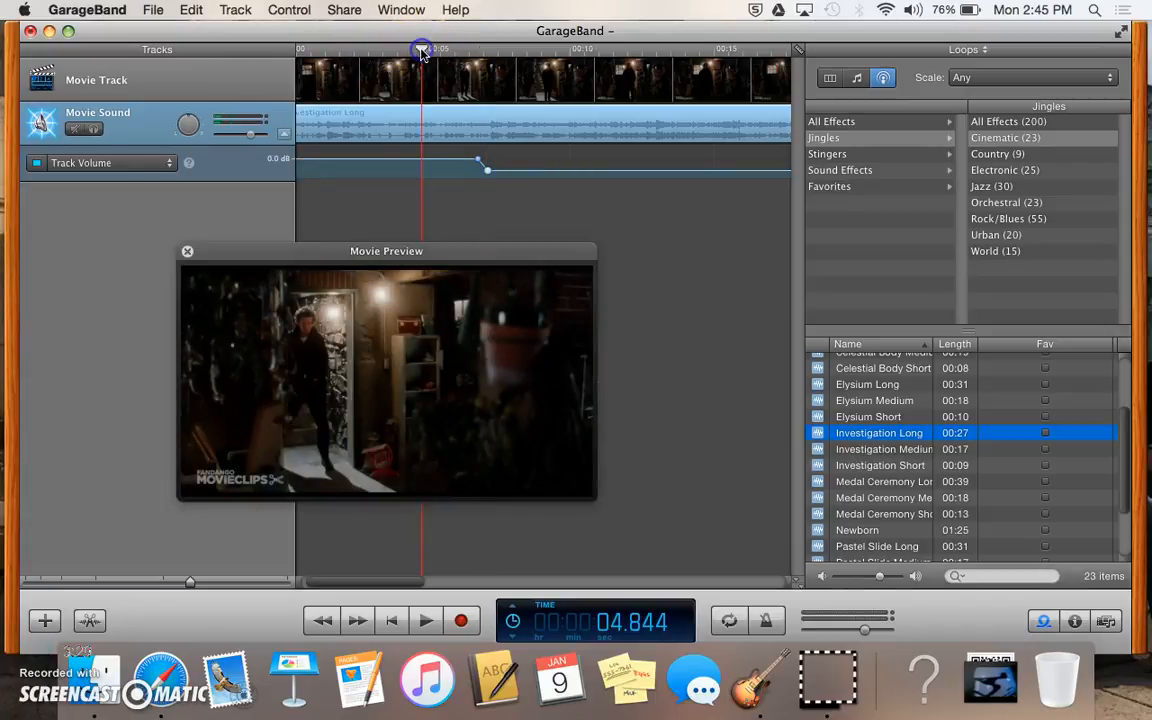
{"action": "left_click_drag", "start_coordinate": [368, 51], "coordinate": [350, 55]}
{"action": "key", "text": "space"}
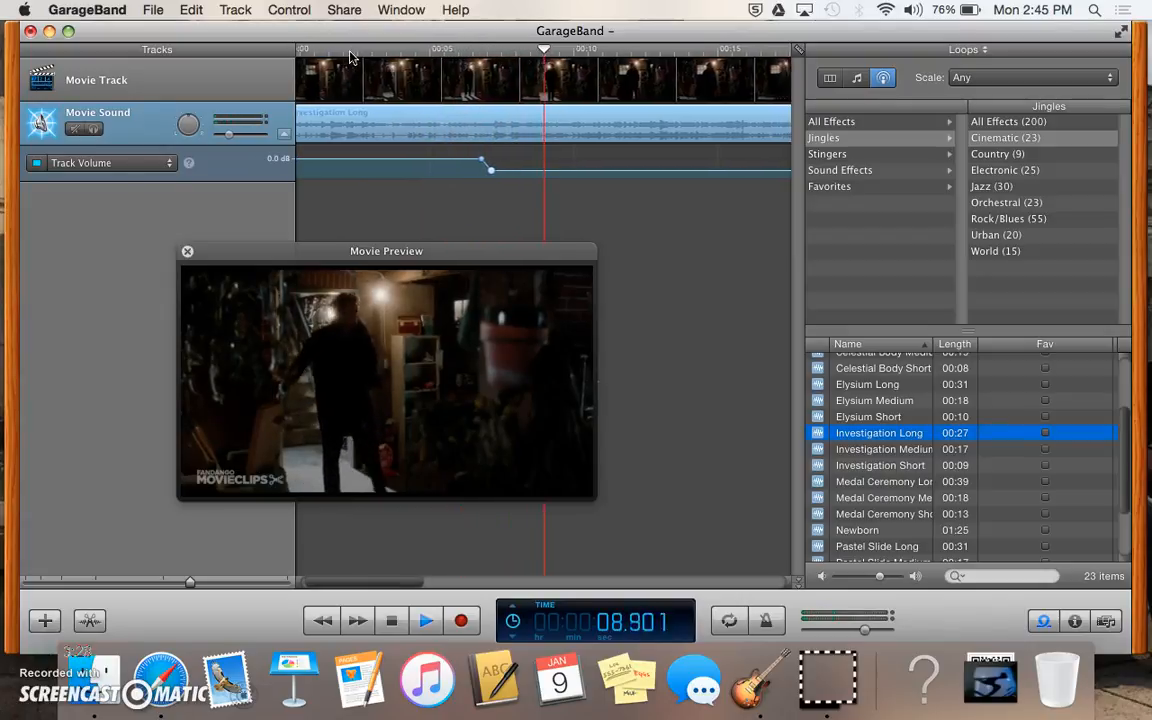
{"action": "left_click", "coordinate": [454, 146]}
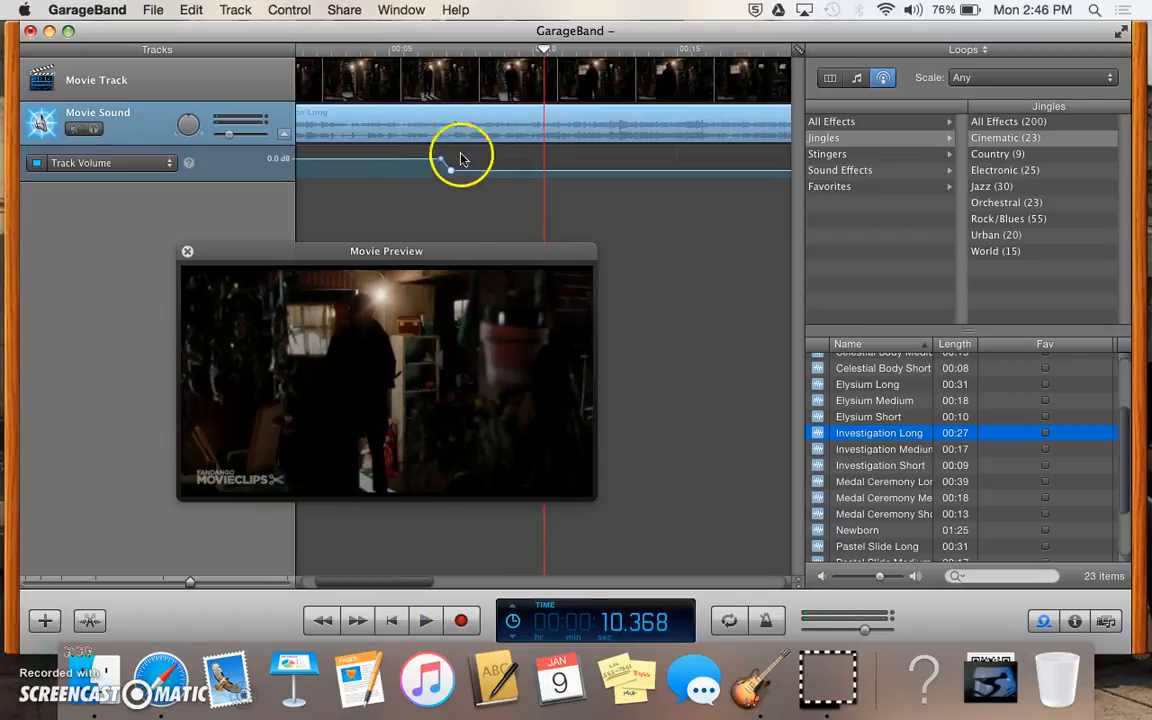
{"action": "left_click_drag", "start_coordinate": [453, 173], "coordinate": [481, 136]}
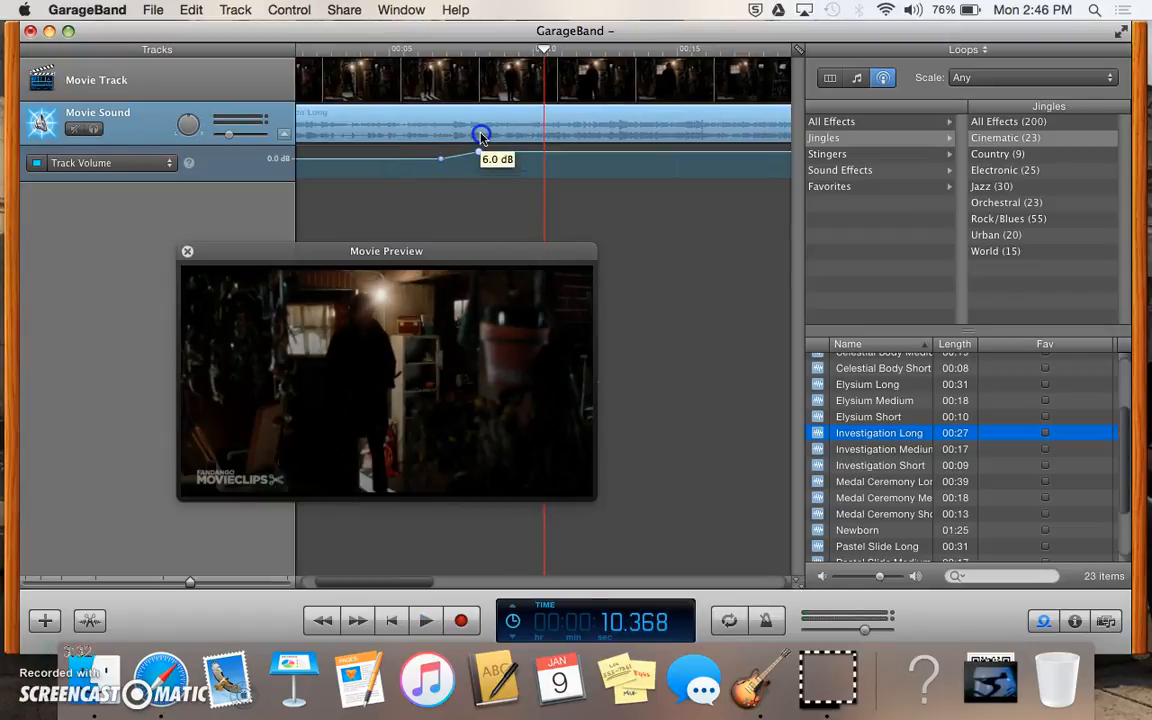
Step: Play from 5 seconds, pull a volume point to the lane bottom, and replay from 6 seconds
{"action": "left_click", "coordinate": [390, 48]}
{"action": "key", "text": "space"}
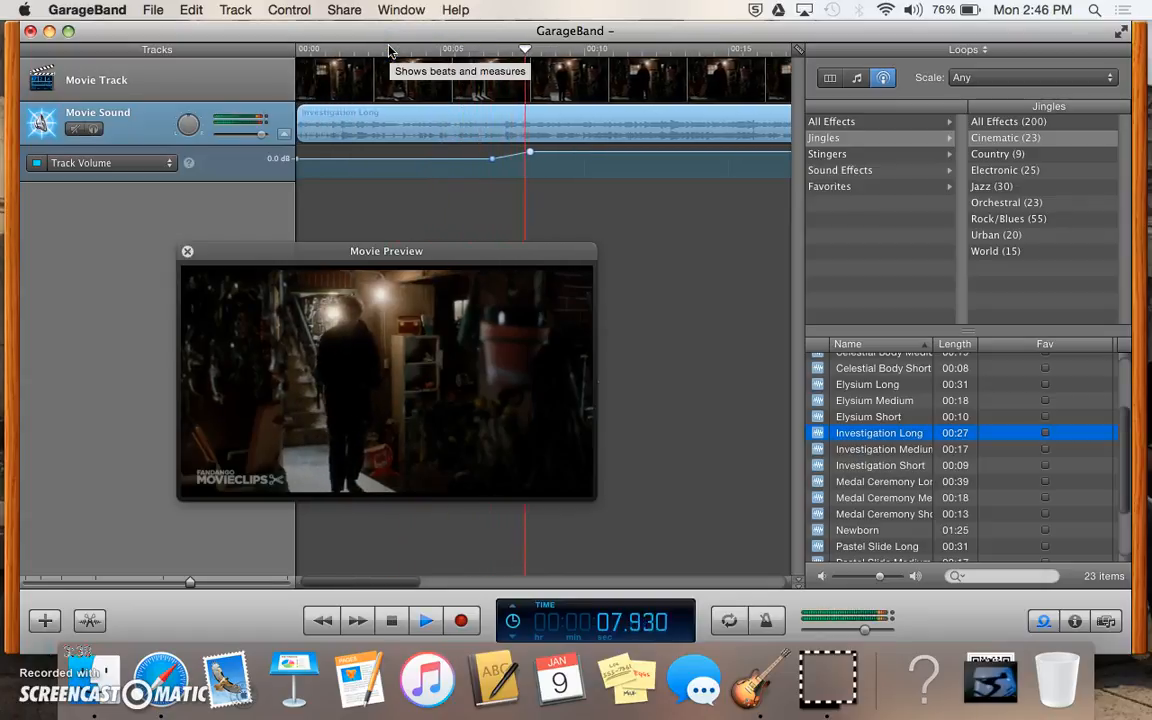
{"action": "key", "text": "space"}
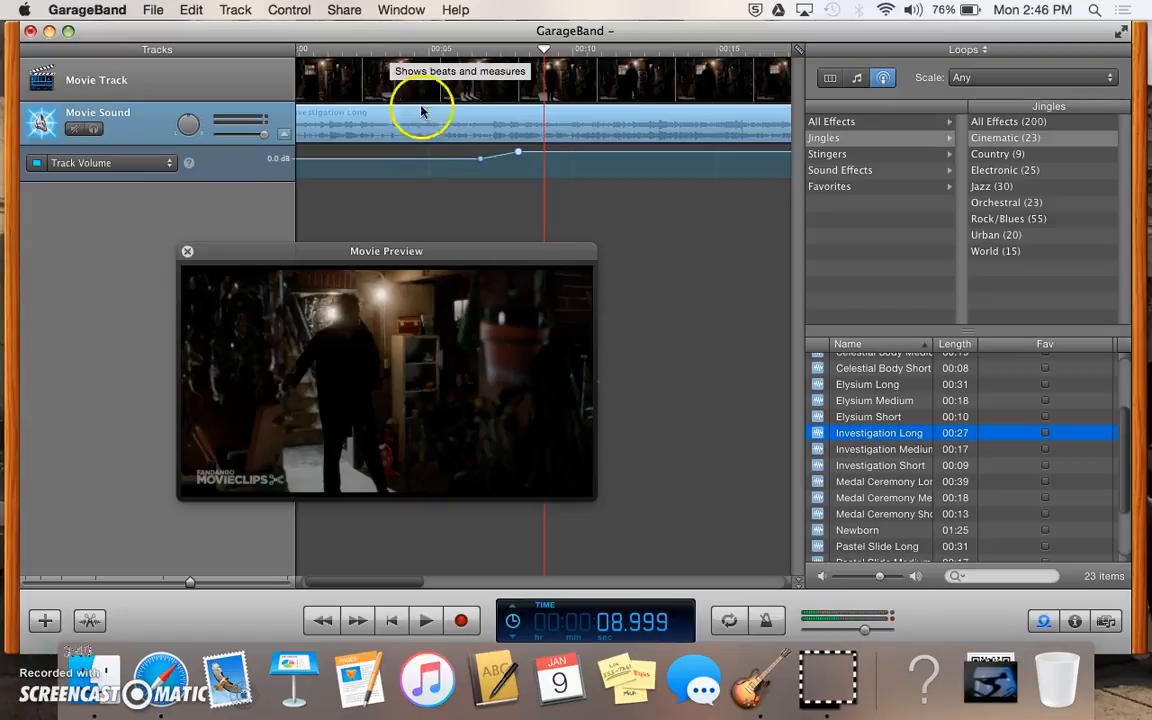
{"action": "left_click_drag", "start_coordinate": [519, 155], "coordinate": [522, 229]}
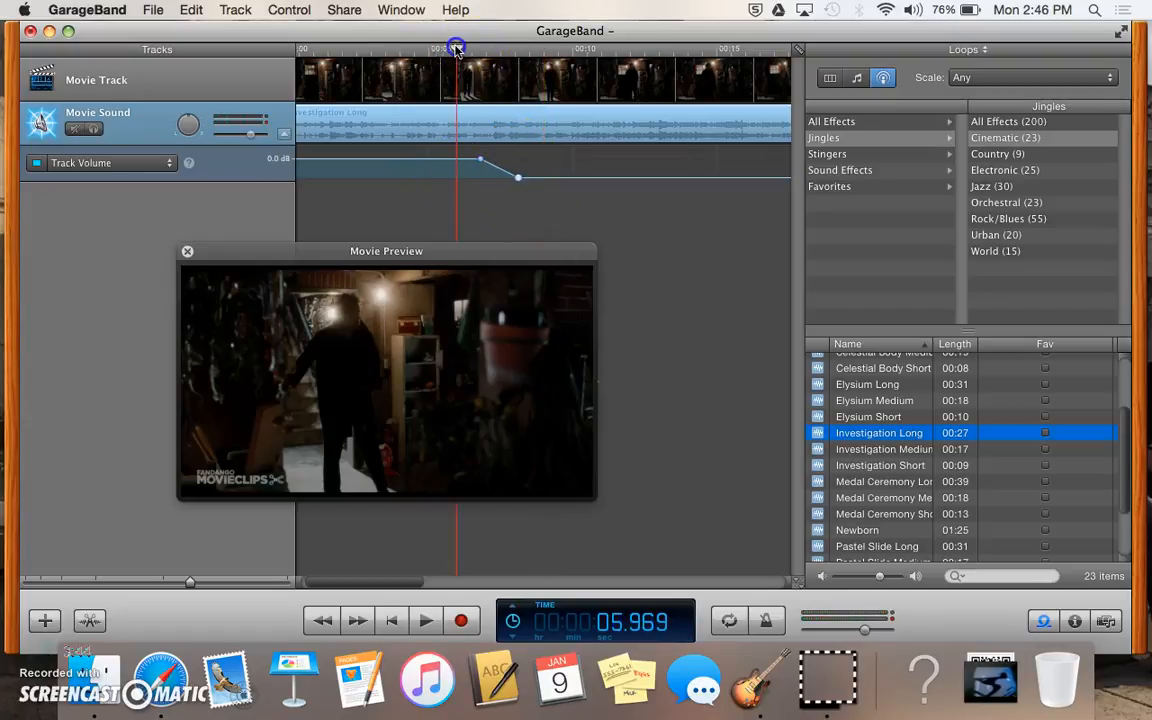
{"action": "left_click", "coordinate": [455, 50]}
{"action": "key", "text": "space"}
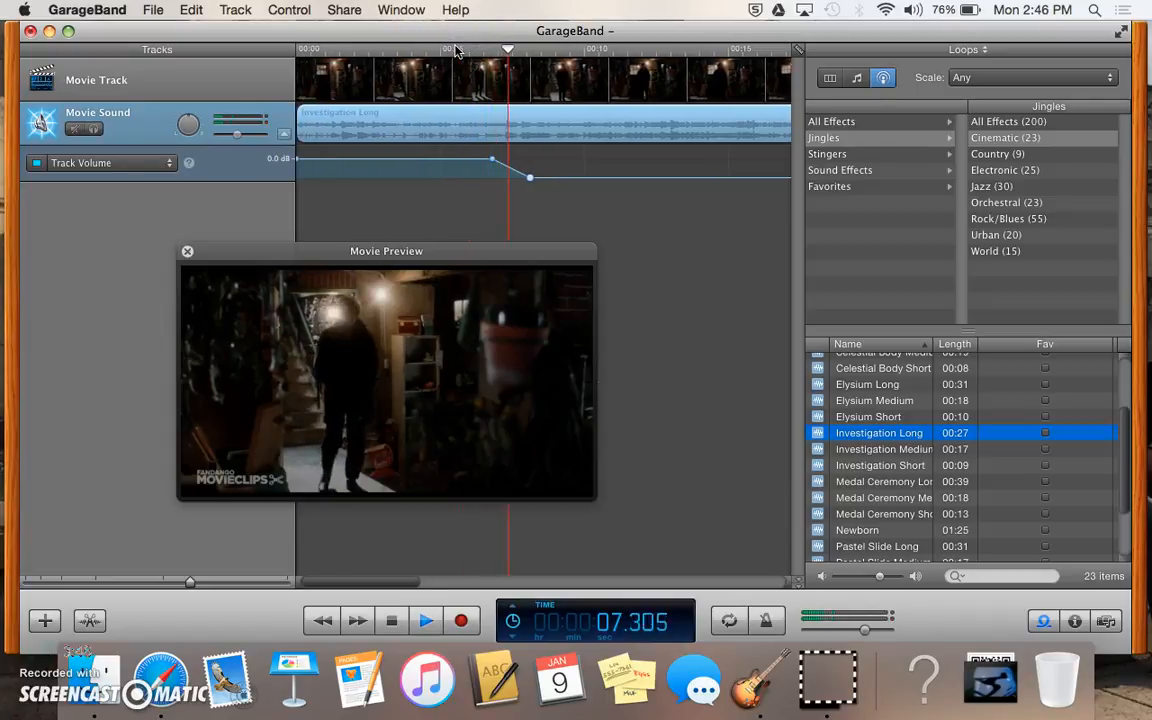
{"action": "key", "text": "space"}
Step: Move the low volume point later in time and replay from about 4.8 seconds
{"action": "left_click_drag", "start_coordinate": [530, 180], "coordinate": [707, 177]}
{"action": "left_click", "coordinate": [437, 50]}
{"action": "key", "text": "space"}
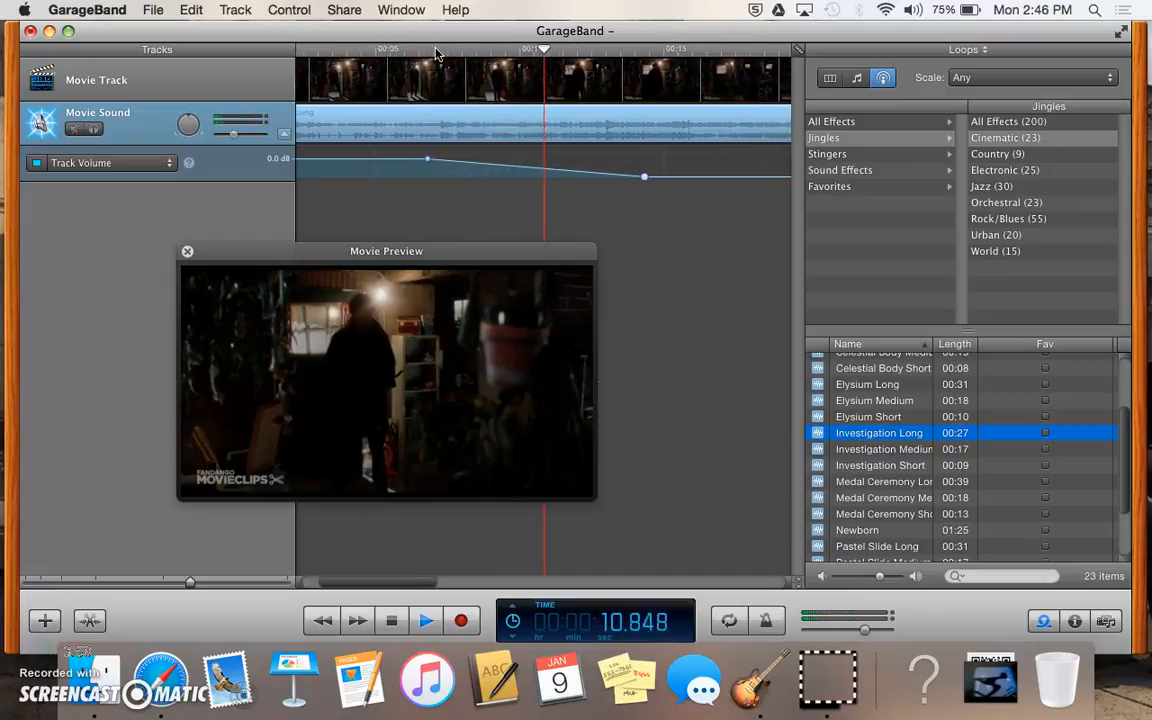
{"action": "left_click", "coordinate": [400, 128]}
Step: Set the first volume point to 0.4 dB and adjust the second point's level
{"action": "left_click", "coordinate": [384, 162]}
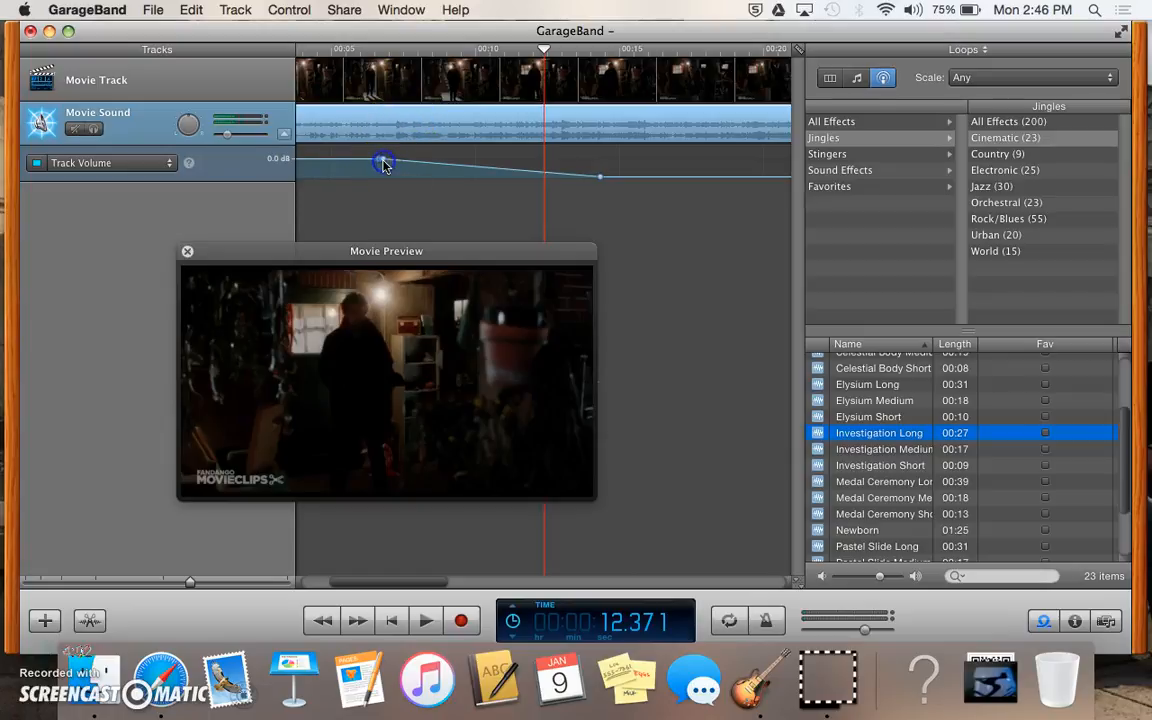
{"action": "left_click_drag", "start_coordinate": [384, 163], "coordinate": [386, 165]}
{"action": "left_click", "coordinate": [591, 188]}
{"action": "left_click_drag", "start_coordinate": [601, 184], "coordinate": [603, 165]}
Step: Undo the last five volume automation edits with Edit > Undo
{"action": "left_click", "coordinate": [488, 121]}
{"action": "left_click", "coordinate": [196, 11]}
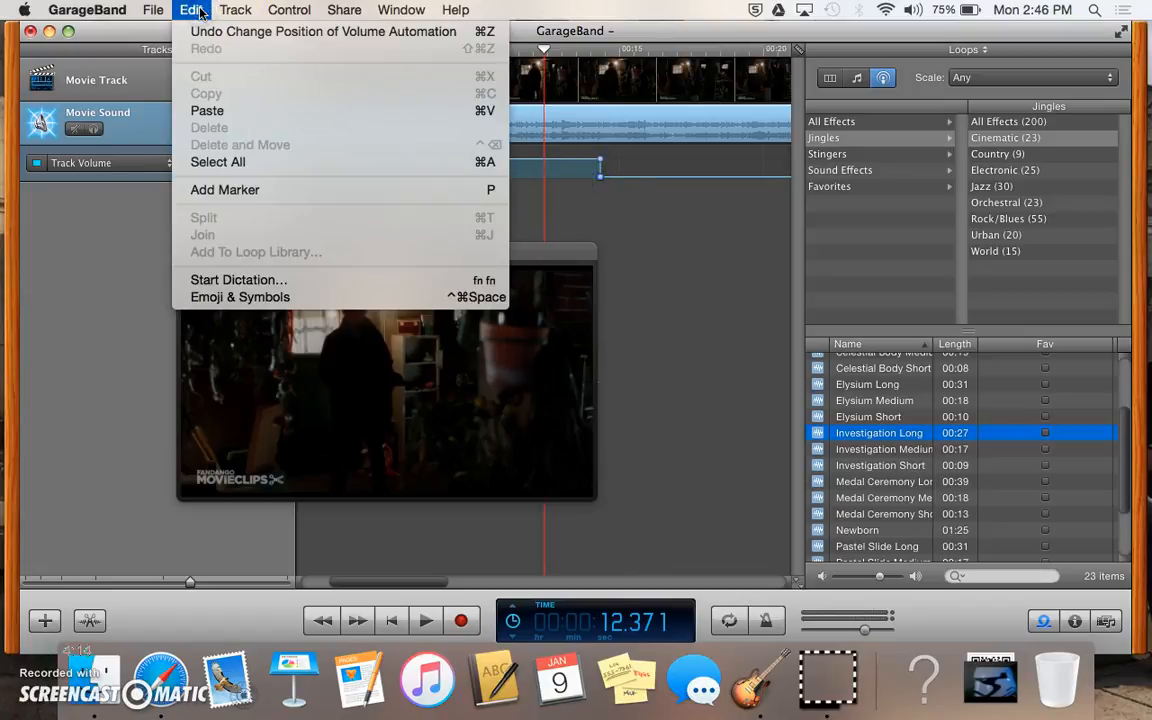
{"action": "left_click", "coordinate": [196, 31]}
{"action": "left_click", "coordinate": [191, 10]}
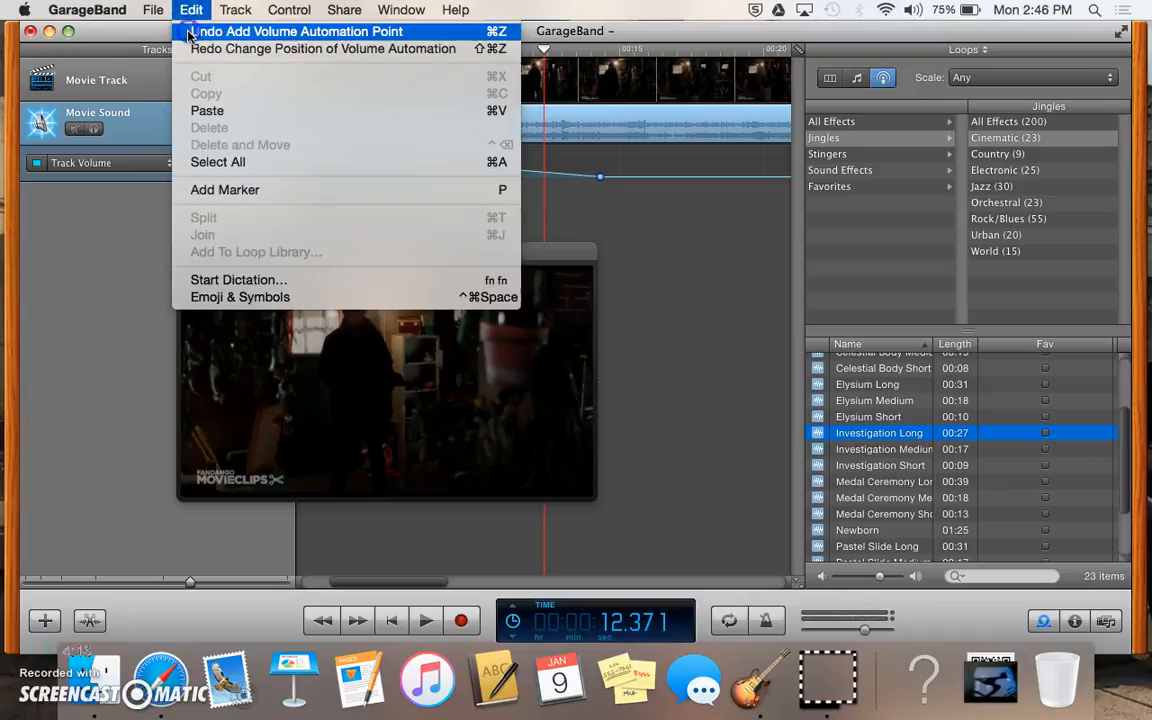
{"action": "left_click", "coordinate": [190, 31]}
{"action": "left_click", "coordinate": [191, 10]}
{"action": "left_click", "coordinate": [193, 32]}
{"action": "left_click", "coordinate": [191, 10]}
{"action": "left_click", "coordinate": [193, 32]}
{"action": "left_click", "coordinate": [191, 10]}
{"action": "left_click", "coordinate": [193, 31]}
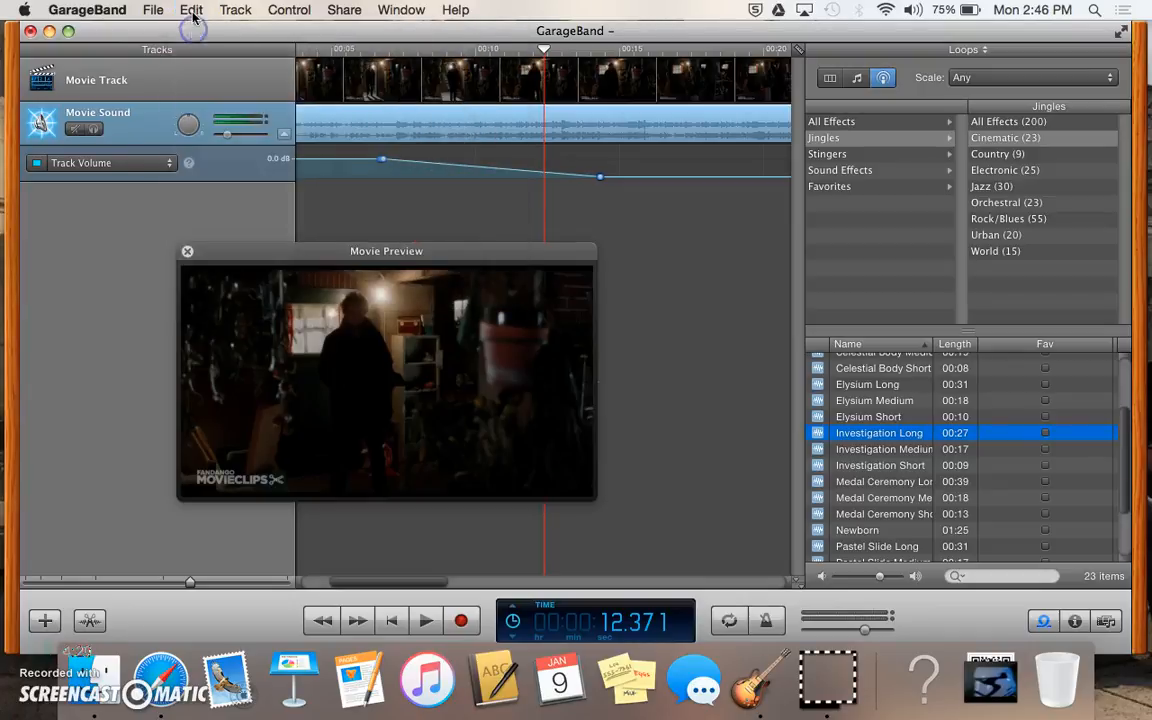
Step: Lower the first volume point to -2.2 dB, then select both automation points and delete them
{"action": "left_click_drag", "start_coordinate": [381, 160], "coordinate": [383, 166]}
{"action": "left_click", "coordinate": [382, 160]}
{"action": "left_click", "coordinate": [383, 160]}
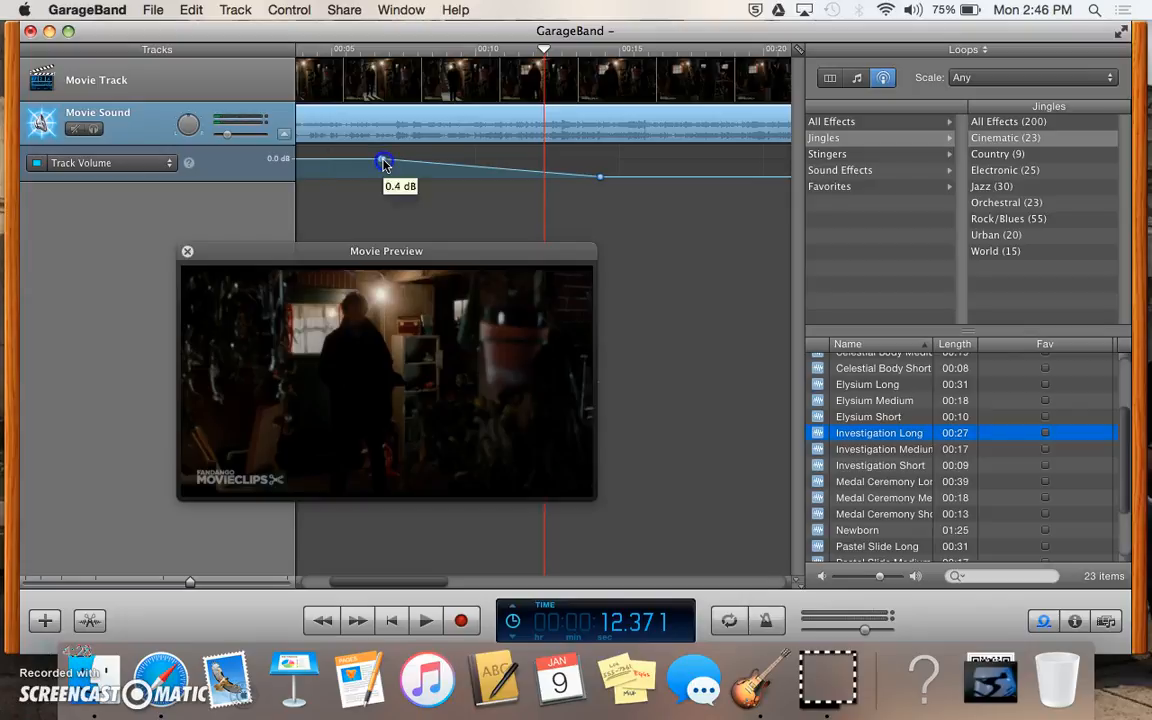
{"action": "left_click_drag", "start_coordinate": [373, 153], "coordinate": [622, 185]}
{"action": "key", "text": "Delete"}
Step: Drop the volume start to -144.0 dB, add a 1.2 dB point later, and play from the start
{"action": "left_click", "coordinate": [435, 229]}
{"action": "scroll", "coordinate": [435, 229], "scroll_direction": "left", "scroll_amount": 3}
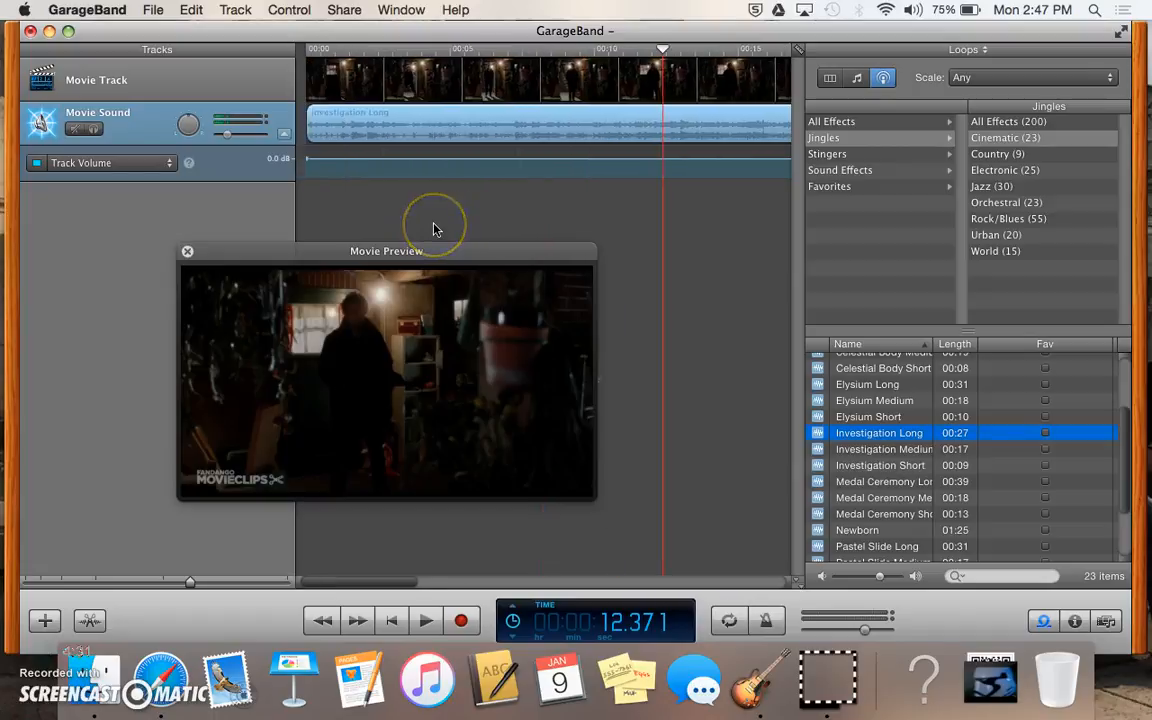
{"action": "left_click", "coordinate": [298, 162]}
{"action": "left_click_drag", "start_coordinate": [298, 162], "coordinate": [298, 197]}
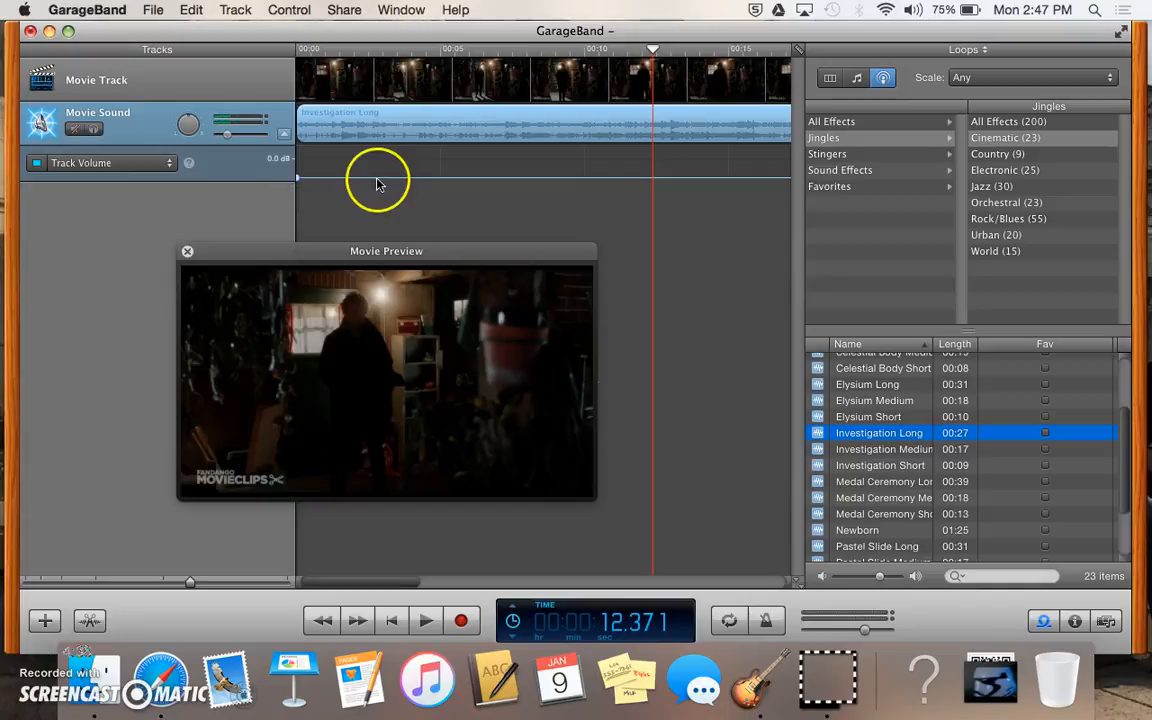
{"action": "left_click_drag", "start_coordinate": [586, 179], "coordinate": [586, 160]}
{"action": "left_click", "coordinate": [304, 51]}
{"action": "key", "text": "space"}
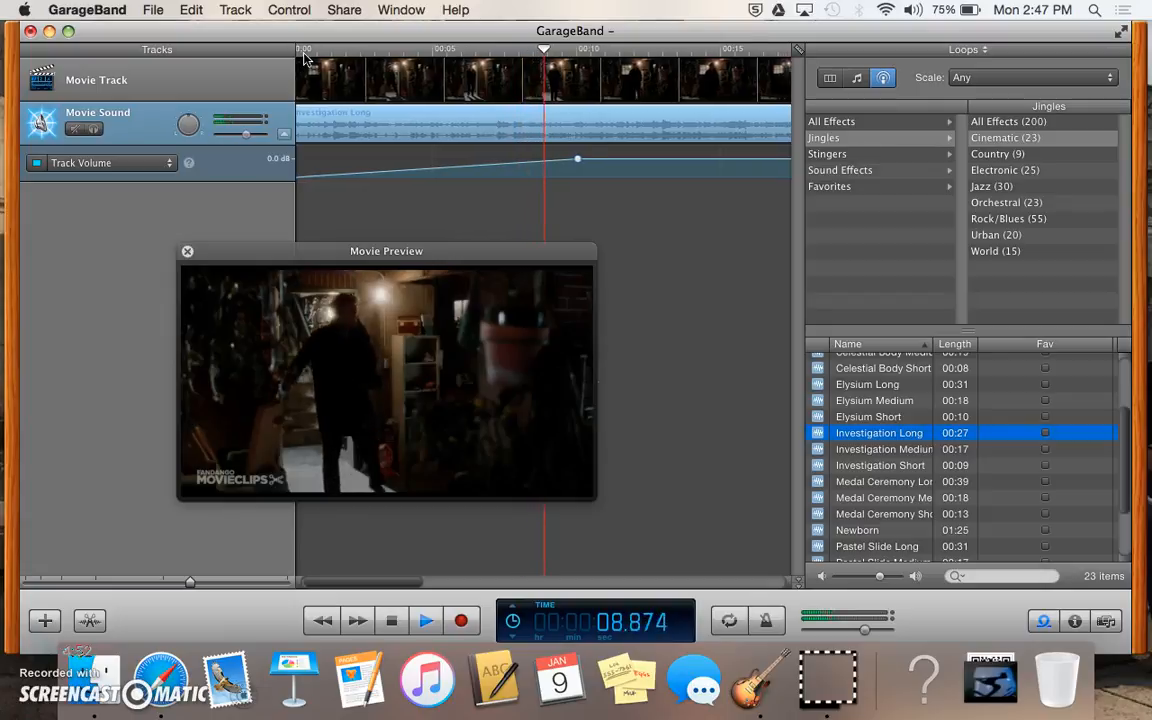
{"action": "key", "text": "space"}
Step: Try extra volume points, delete them, and raise the start point back to about 0.0 dB
{"action": "left_click", "coordinate": [585, 162]}
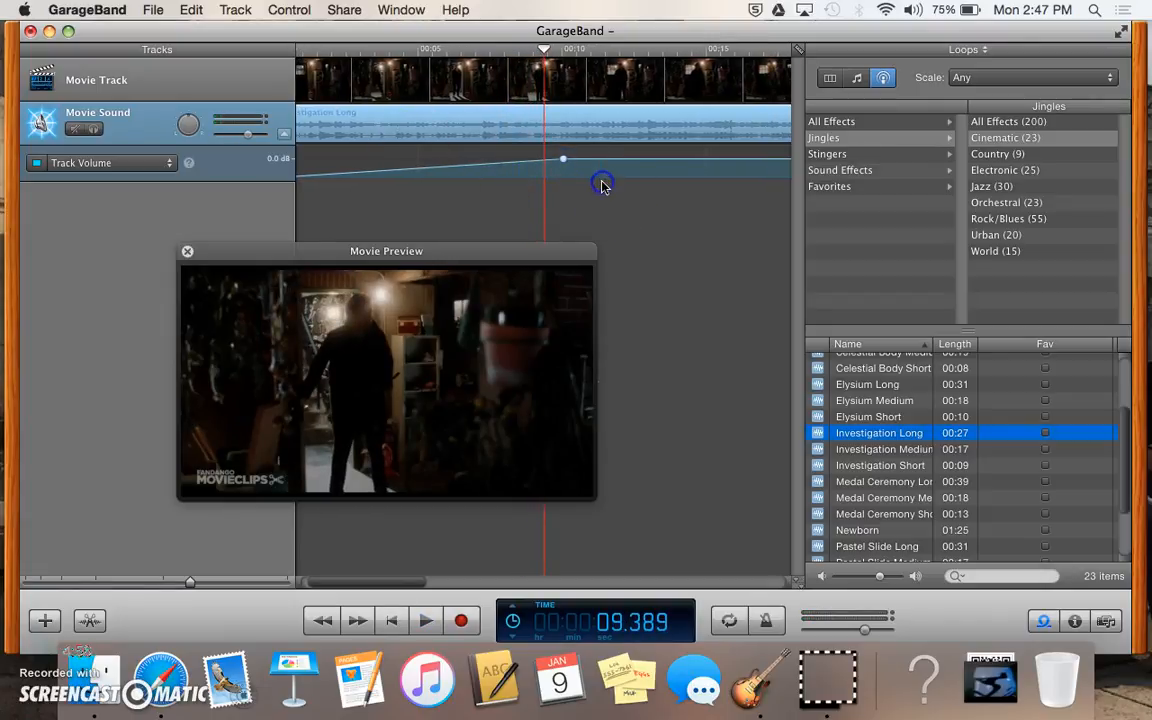
{"action": "key", "text": "Delete"}
{"action": "scroll", "coordinate": [237, 205], "scroll_direction": "left", "scroll_amount": 2}
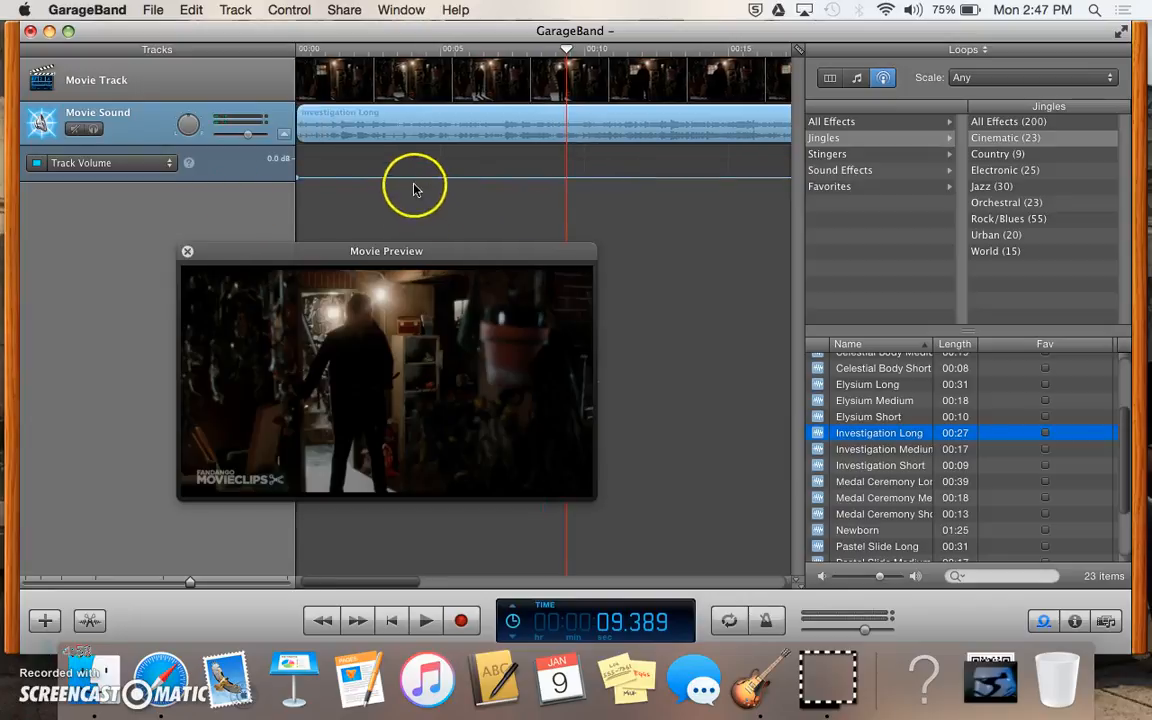
{"action": "left_click_drag", "start_coordinate": [329, 181], "coordinate": [331, 163]}
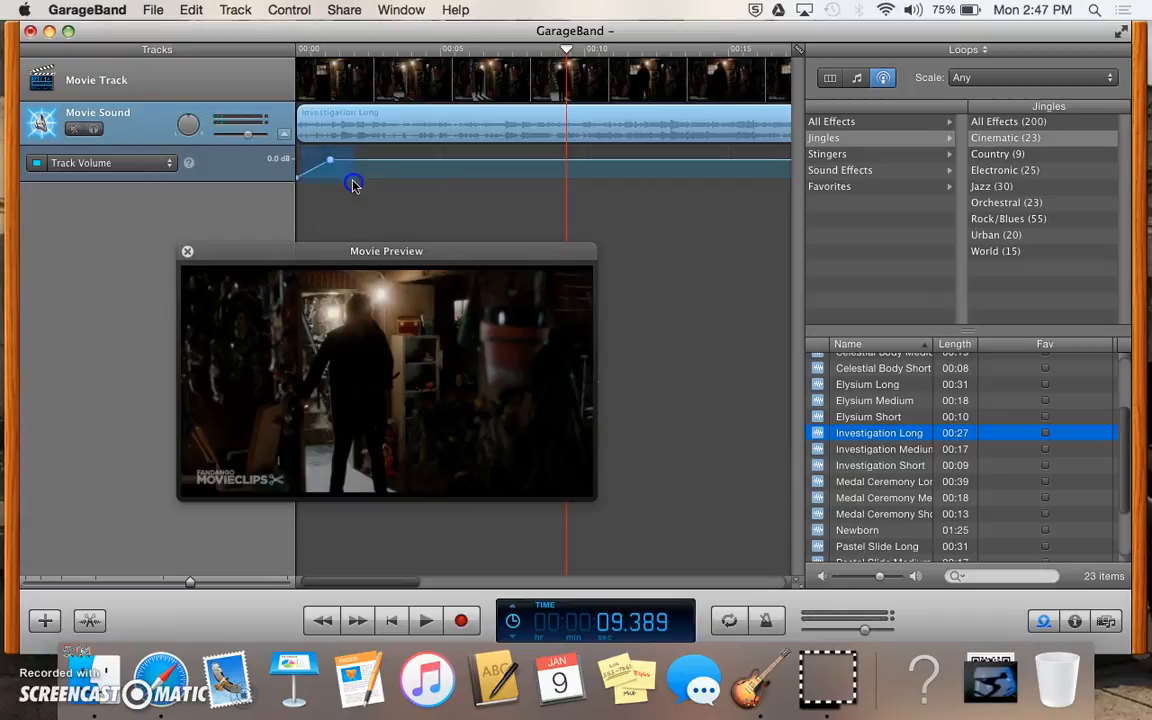
{"action": "key", "text": "Delete"}
{"action": "left_click_drag", "start_coordinate": [296, 179], "coordinate": [297, 162]}
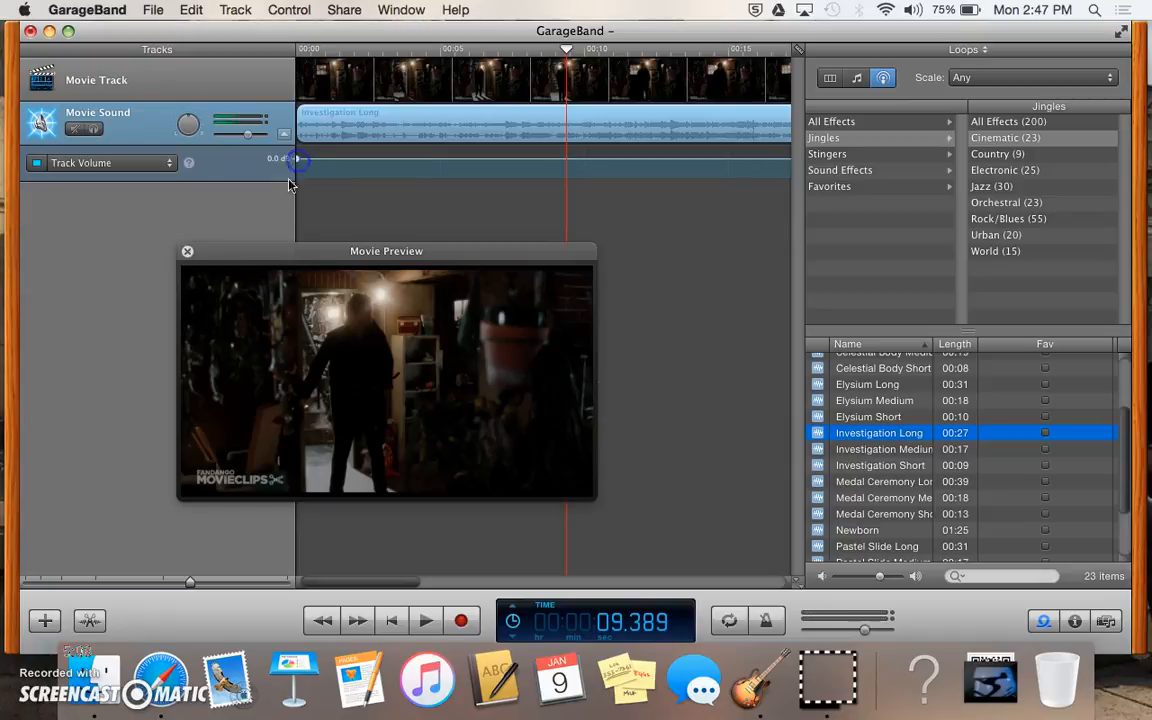
Step: Close the movie preview and show Movie Sound's Track Pan automation with a centred pan point at the start
{"action": "left_click", "coordinate": [189, 256]}
{"action": "left_click", "coordinate": [171, 163]}
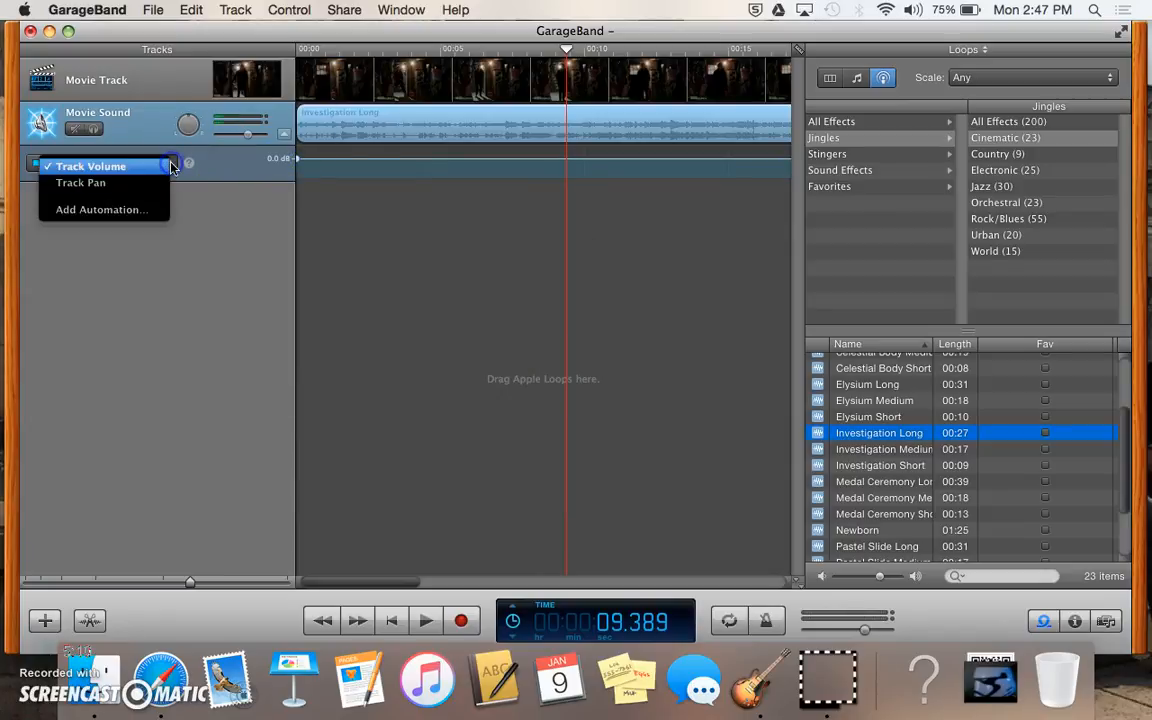
{"action": "left_click", "coordinate": [155, 183]}
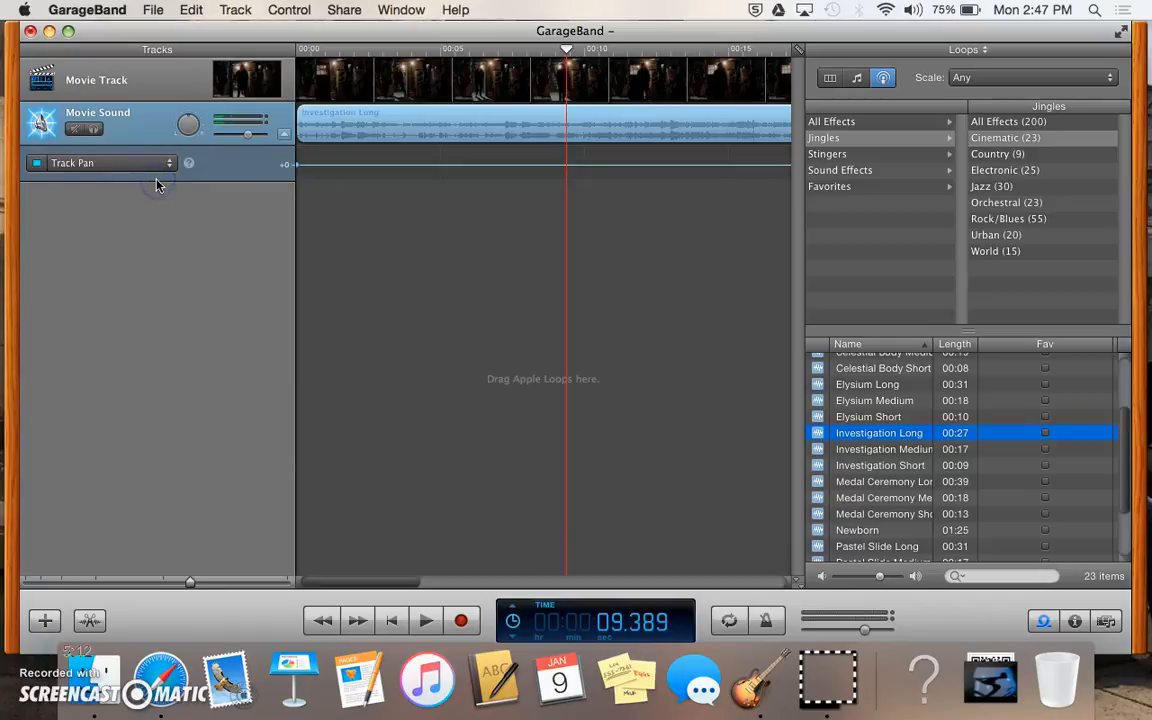
{"action": "left_click_drag", "start_coordinate": [314, 164], "coordinate": [313, 167]}
{"action": "left_click", "coordinate": [146, 165]}
{"action": "left_click", "coordinate": [135, 163]}
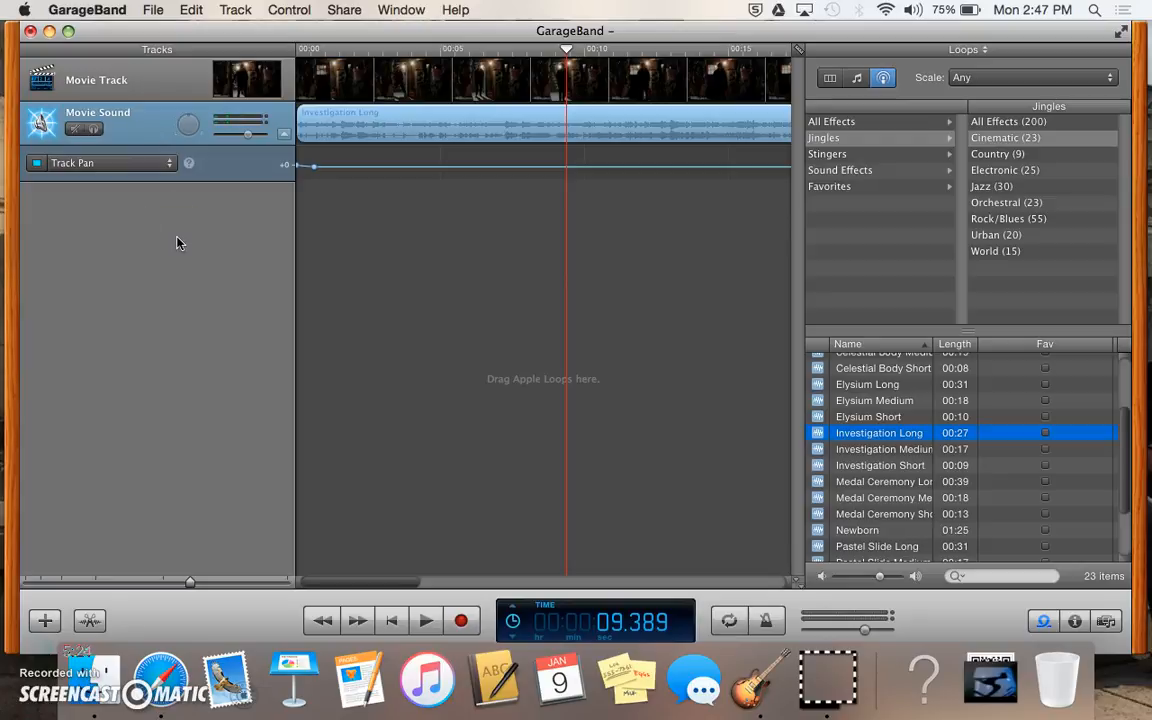
{"action": "left_click", "coordinate": [247, 135]}
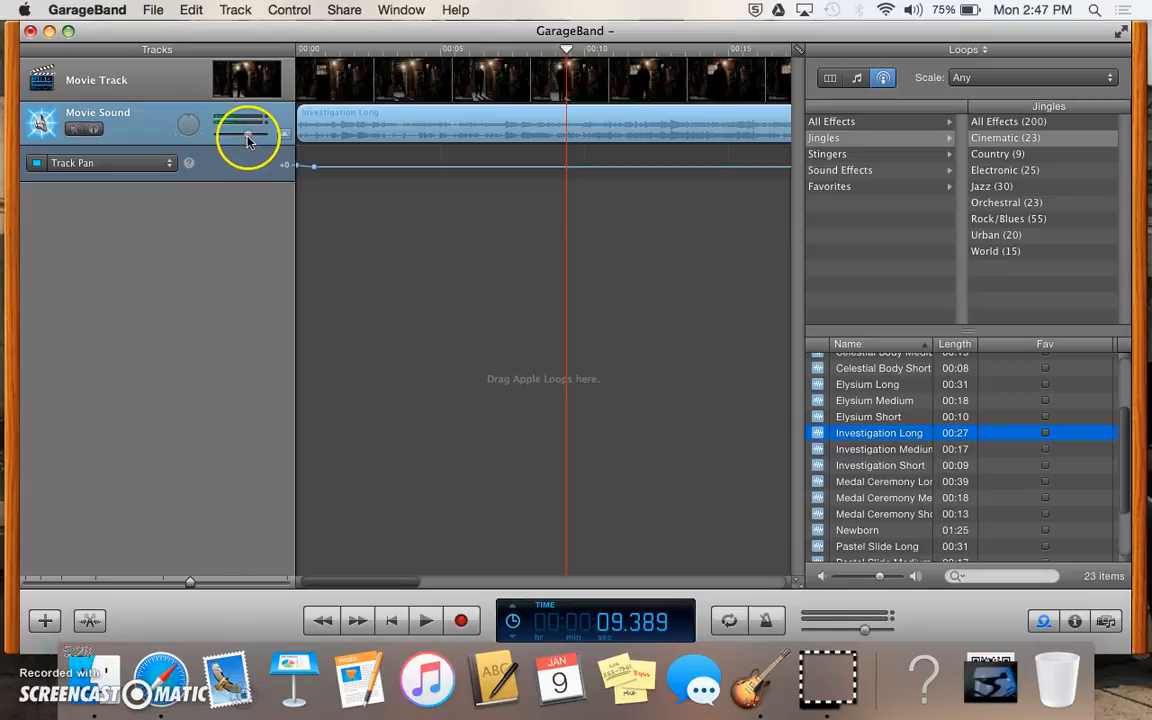
Step: Toggle the Movie Sound automation lane, turn its volume to -10.5 dB and leave the pan centred
{"action": "left_click", "coordinate": [247, 137]}
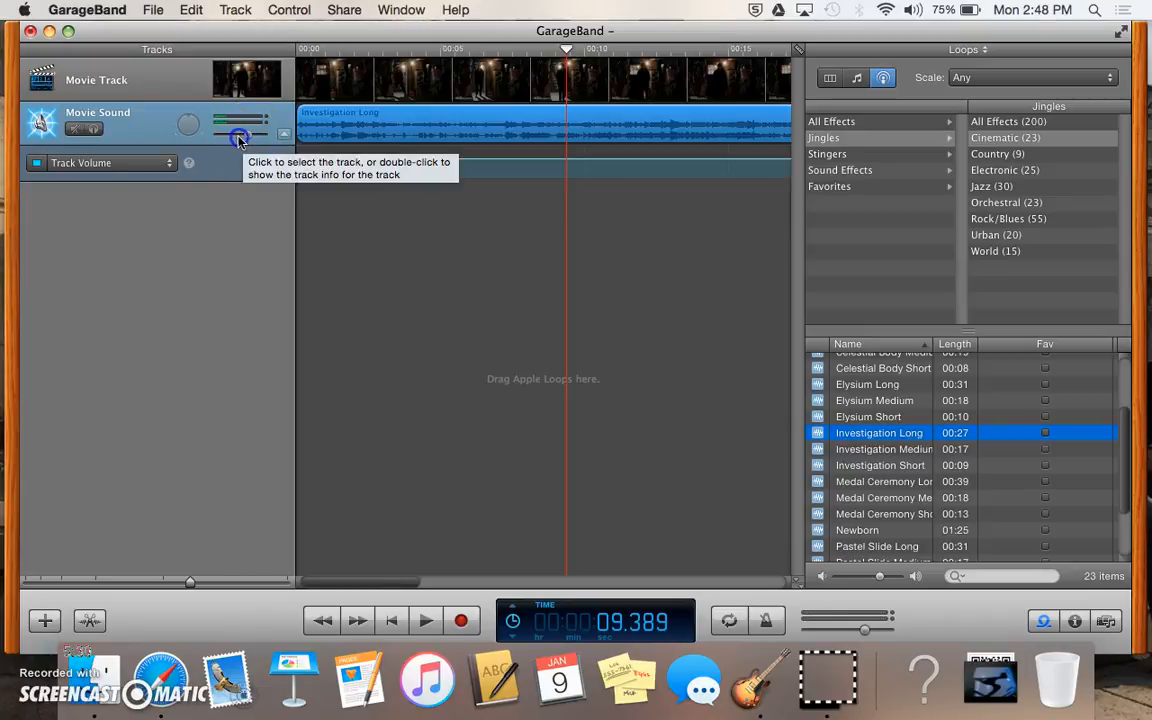
{"action": "left_click", "coordinate": [240, 137]}
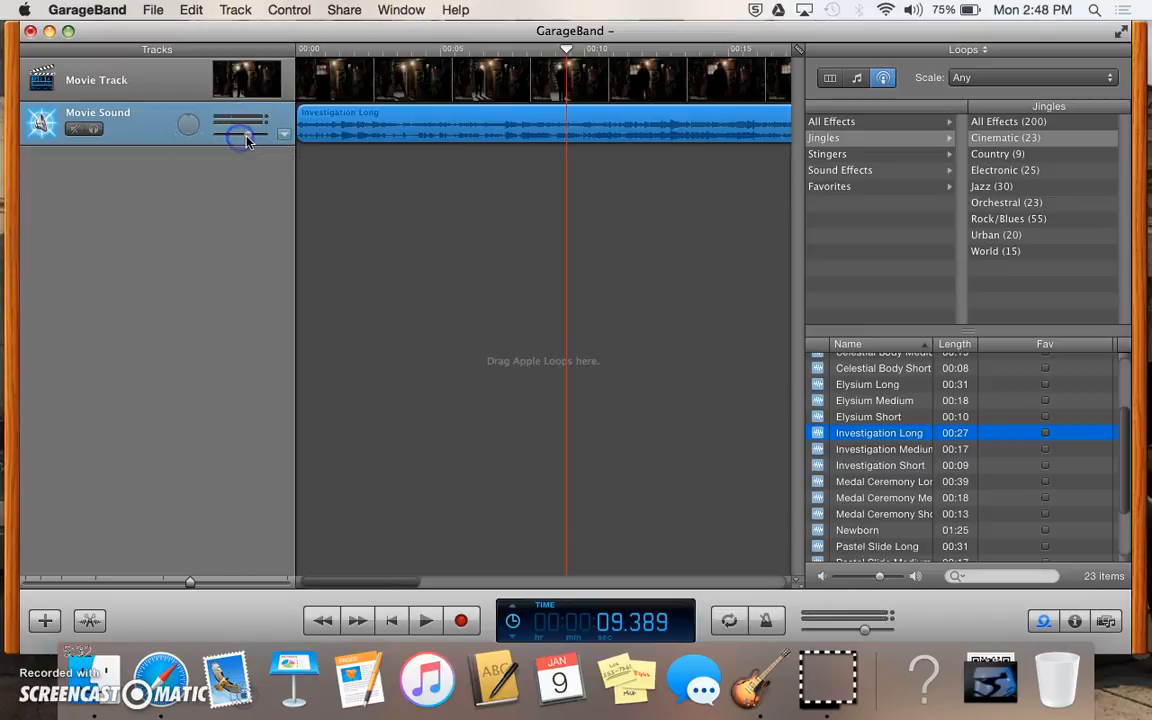
{"action": "left_click", "coordinate": [239, 135]}
{"action": "left_click", "coordinate": [249, 137]}
{"action": "left_click", "coordinate": [239, 138]}
{"action": "mouse_move", "coordinate": [249, 135]}
{"action": "left_mouse_down"}
{"action": "mouse_move", "coordinate": [238, 135]}
{"action": "mouse_move", "coordinate": [251, 137]}
{"action": "left_mouse_up"}
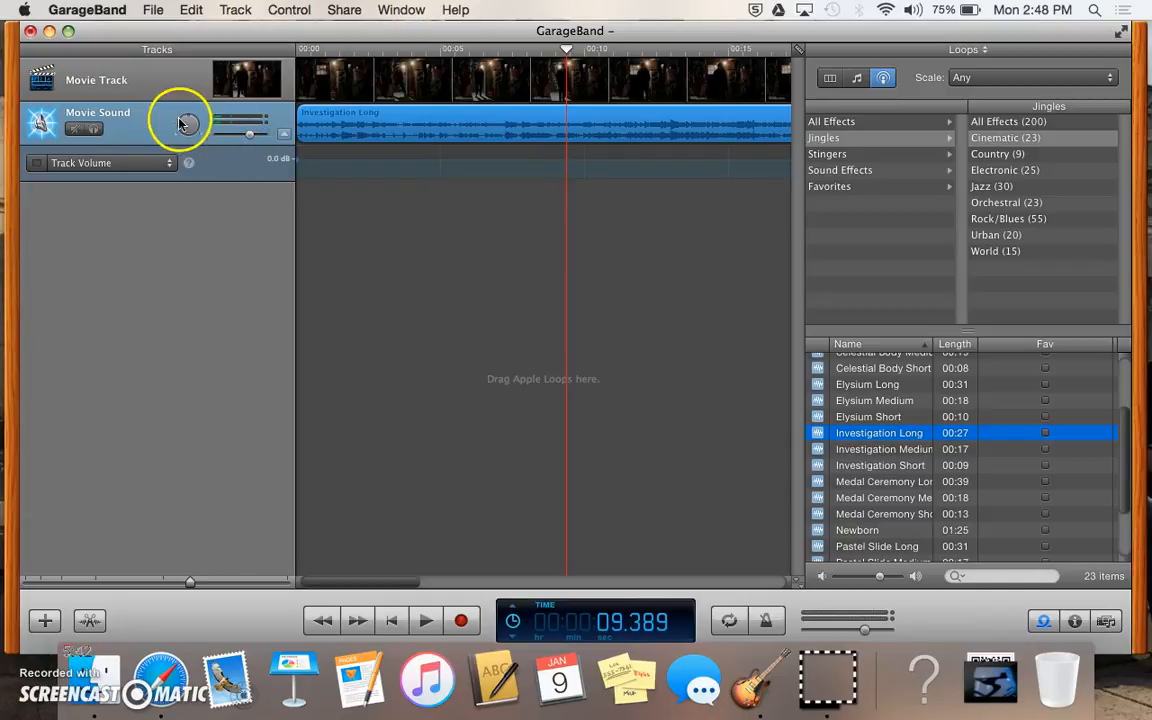
{"action": "mouse_move", "coordinate": [188, 120]}
{"action": "left_mouse_down"}
{"action": "mouse_move", "coordinate": [173, 131]}
{"action": "mouse_move", "coordinate": [211, 124]}
{"action": "mouse_move", "coordinate": [202, 119]}
{"action": "left_mouse_up"}
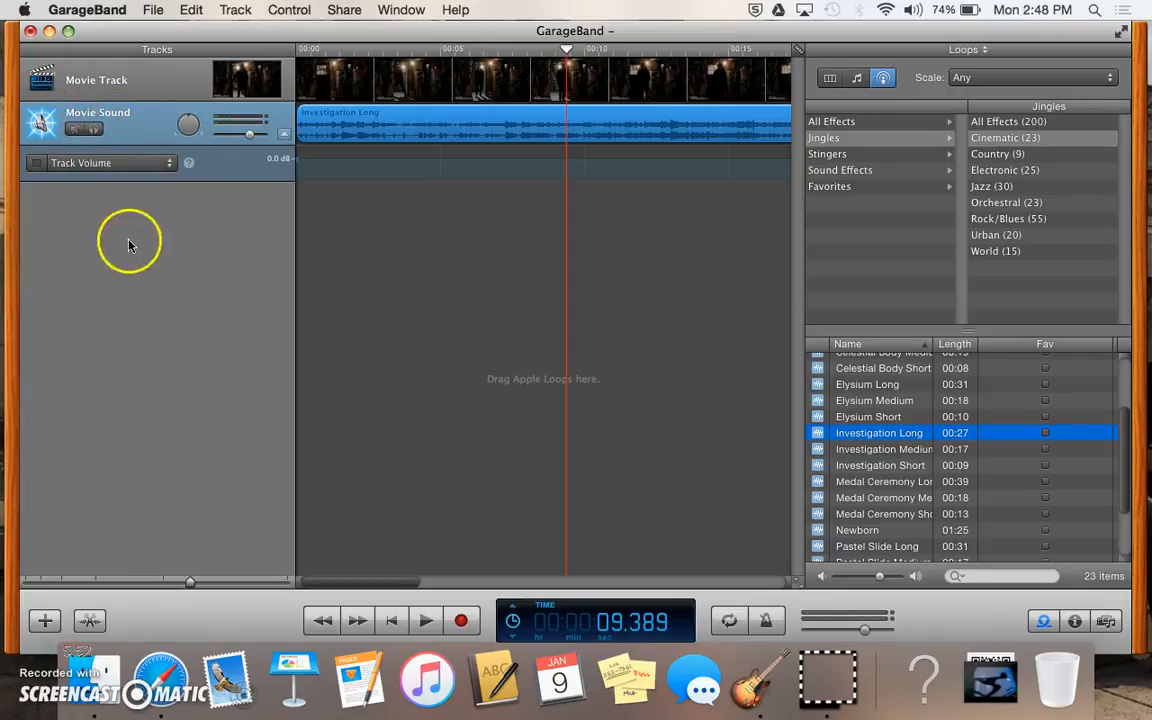
Step: Solo and then mute the Movie Sound track so its Investigation Long region greys out
{"action": "left_click", "coordinate": [98, 132]}
{"action": "left_click", "coordinate": [75, 132]}
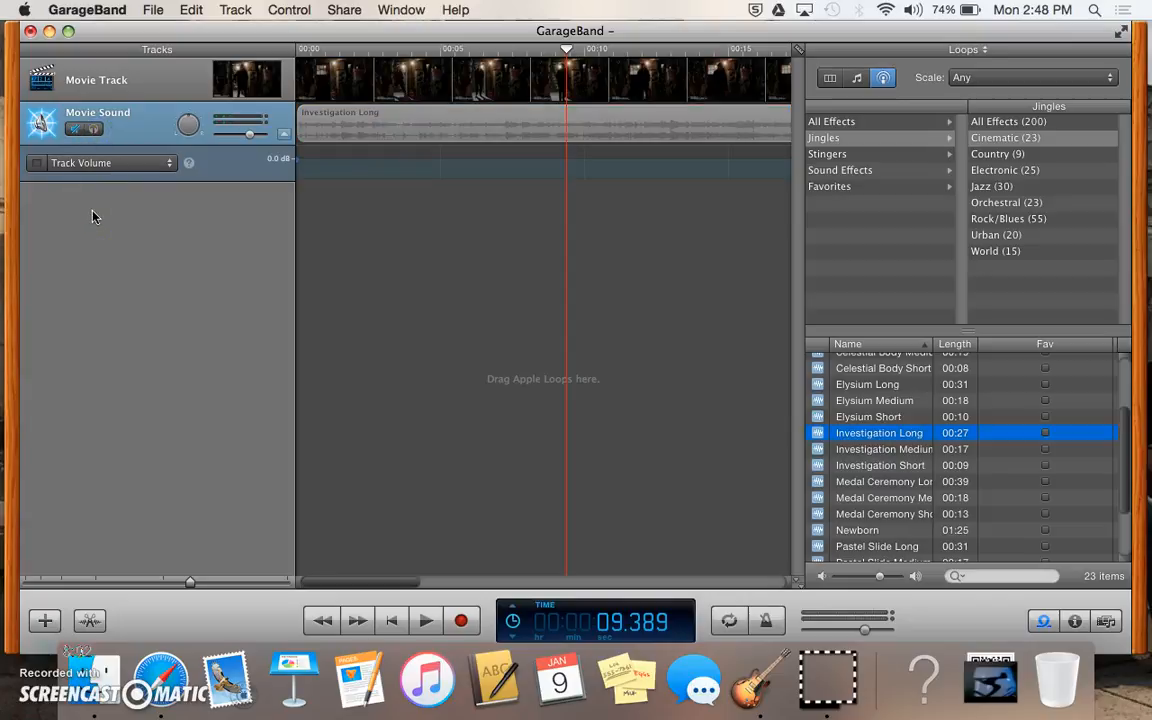
{"action": "left_click", "coordinate": [121, 114]}
{"action": "left_click", "coordinate": [249, 34]}
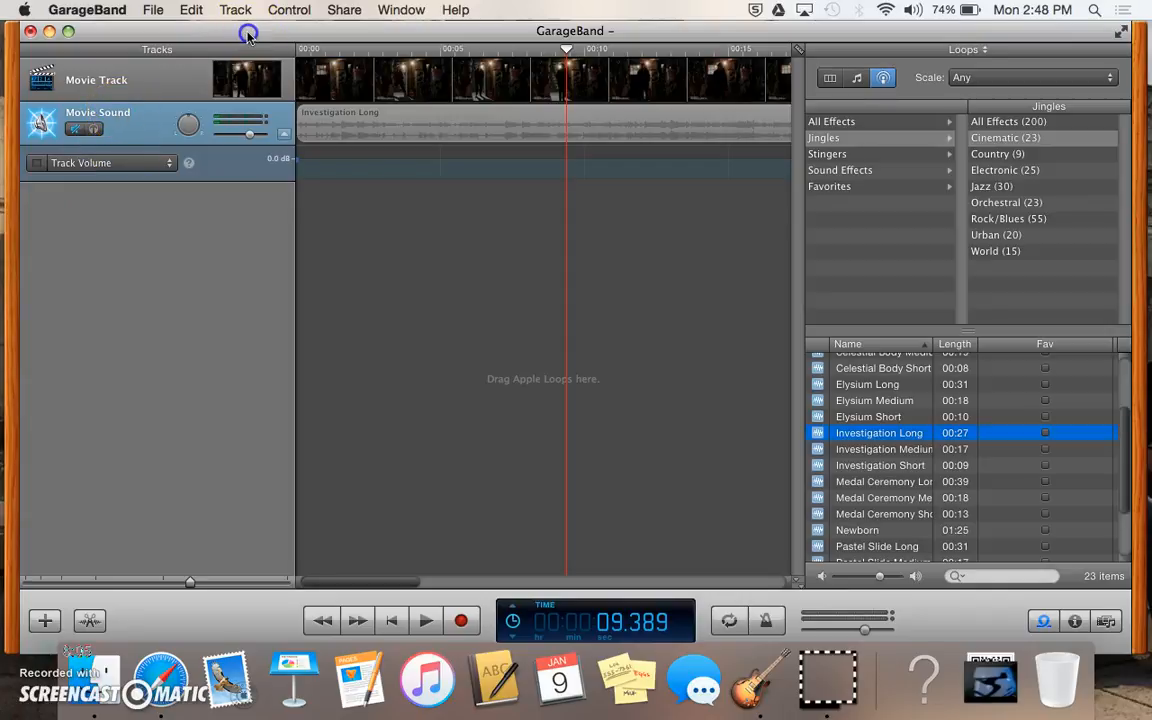
Step: Open the Audio Region editor for the Investigation Long region
{"action": "left_click", "coordinate": [350, 12]}
{"action": "left_click", "coordinate": [335, 12]}
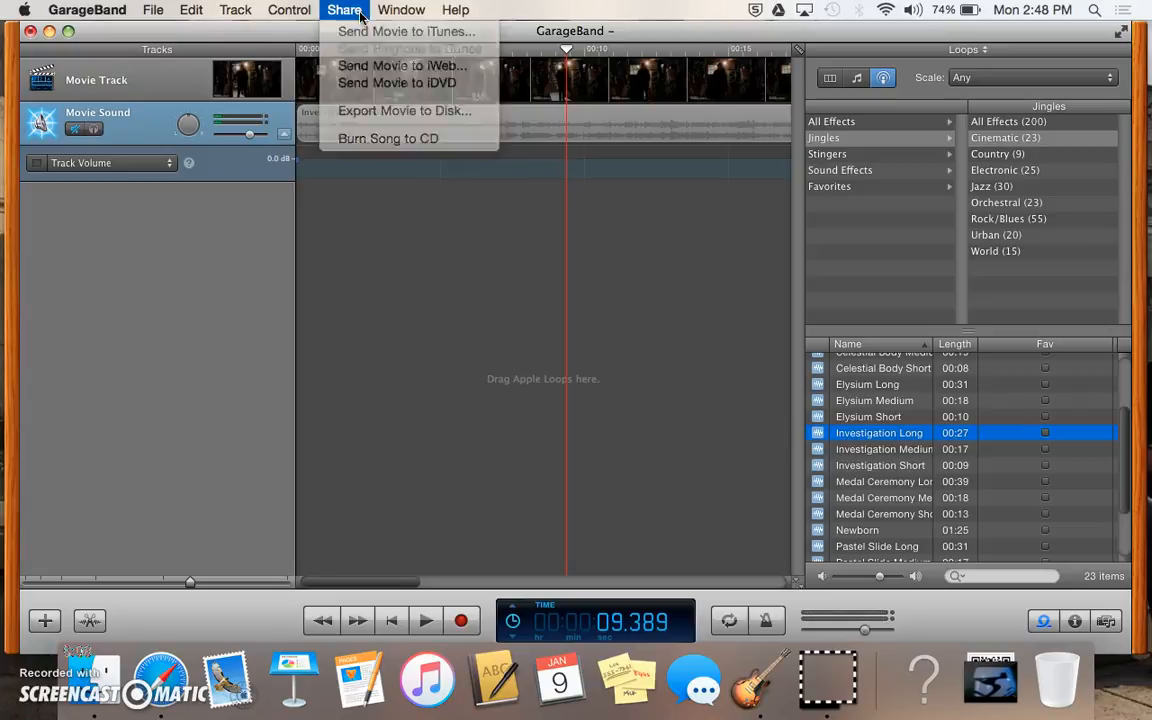
{"action": "double_click", "coordinate": [332, 321]}
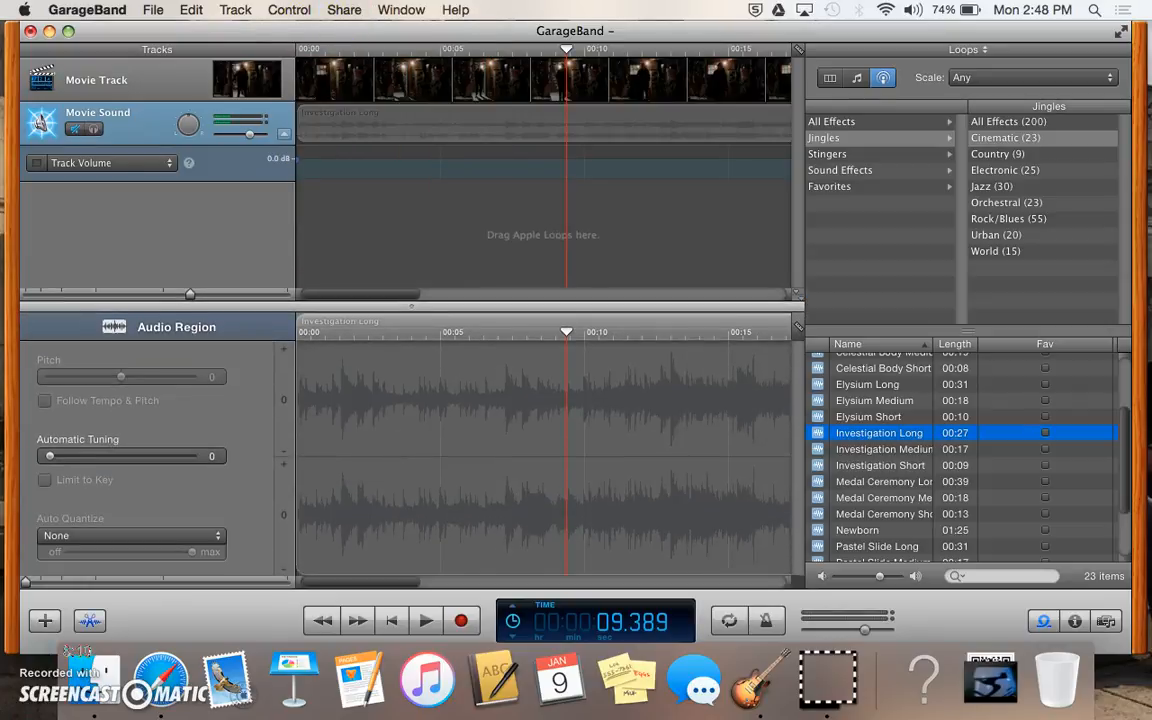
Step: Reposition the GarageBand window and bring up the Share menu
{"action": "left_click_drag", "start_coordinate": [218, 31], "coordinate": [214, 89]}
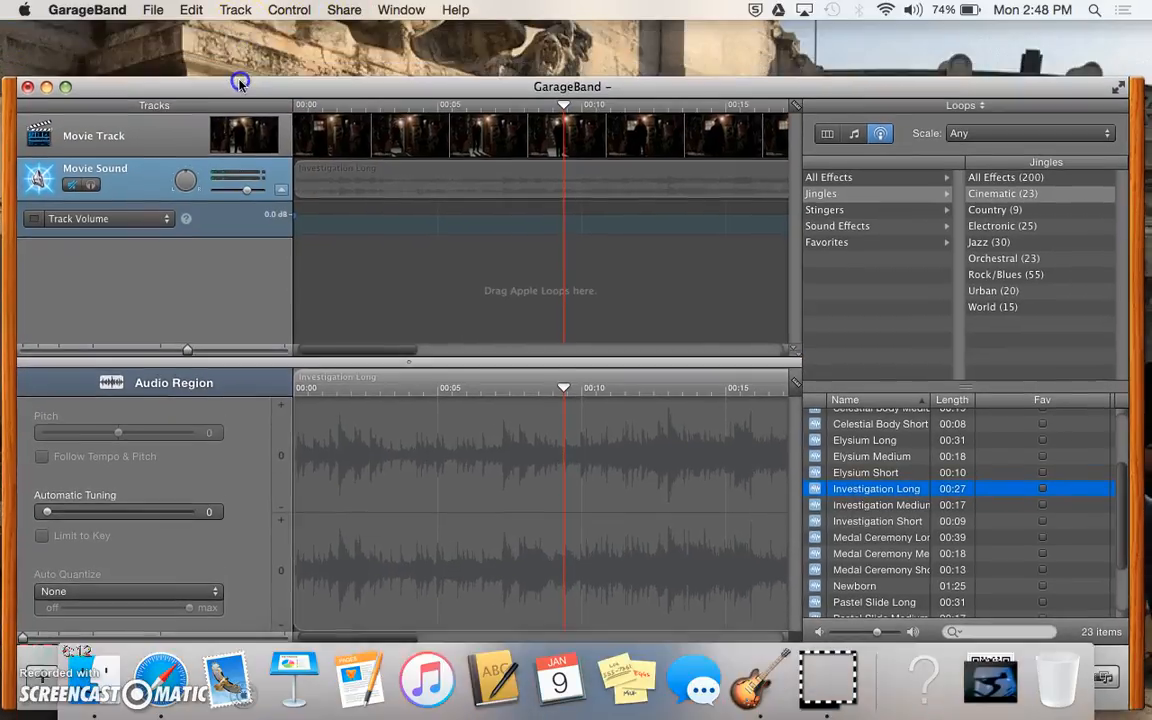
{"action": "left_click", "coordinate": [212, 45]}
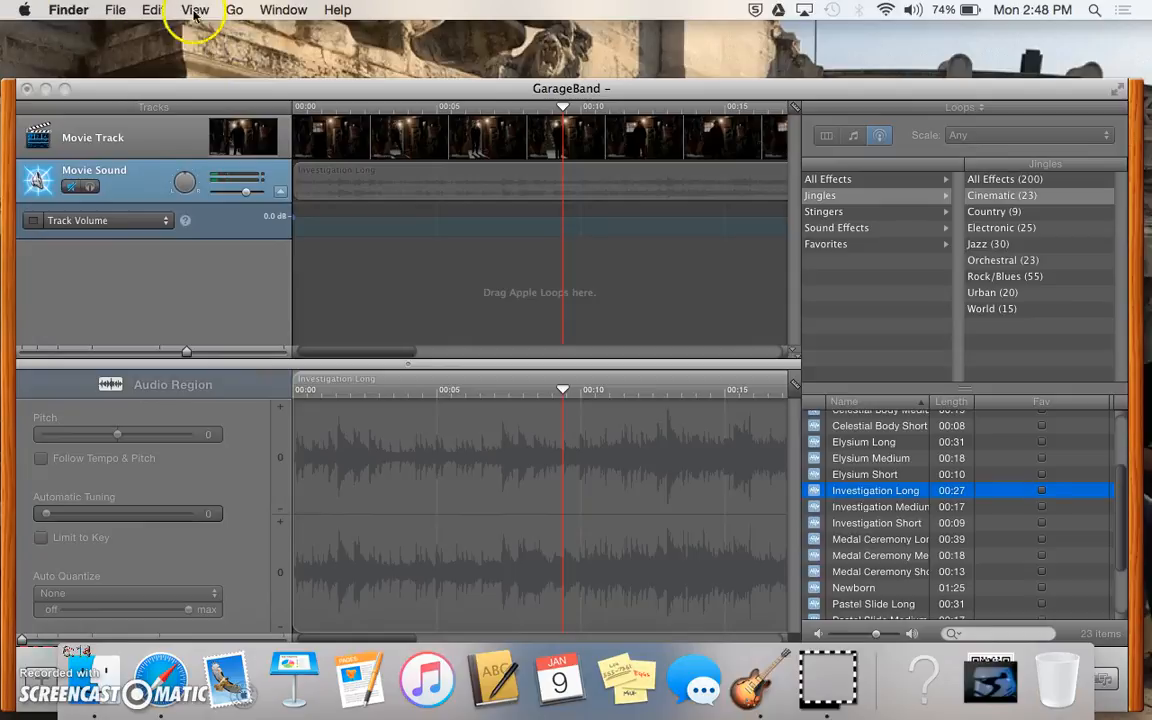
{"action": "left_click", "coordinate": [222, 94]}
{"action": "left_click_drag", "start_coordinate": [222, 94], "coordinate": [222, 63]}
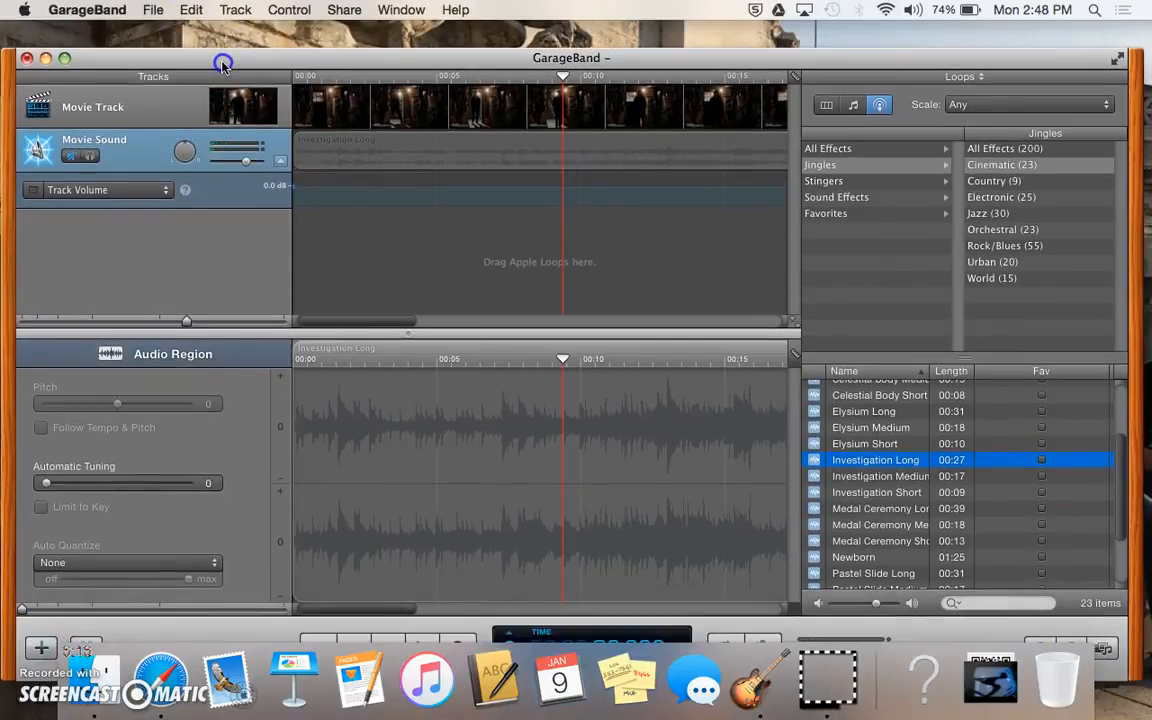
{"action": "left_click", "coordinate": [344, 10]}
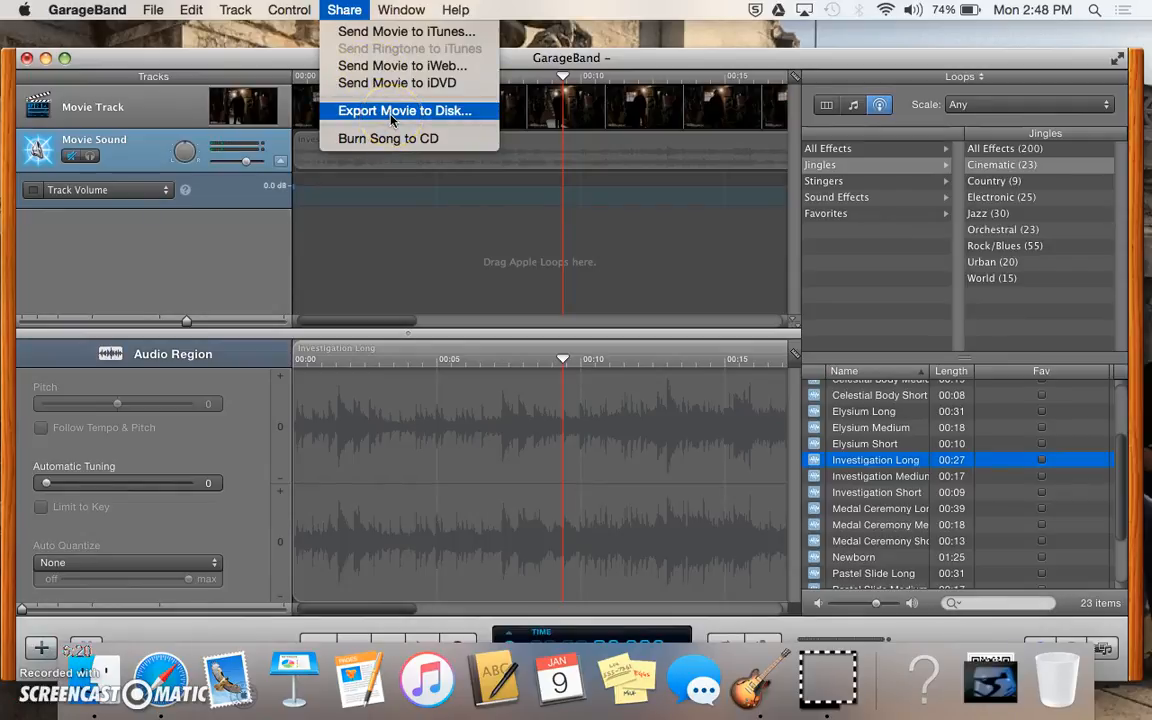
Step: Start Export Movie to Disk and cycle the video quality presets through Email and Web
{"action": "left_click", "coordinate": [392, 111]}
{"action": "left_click", "coordinate": [531, 131]}
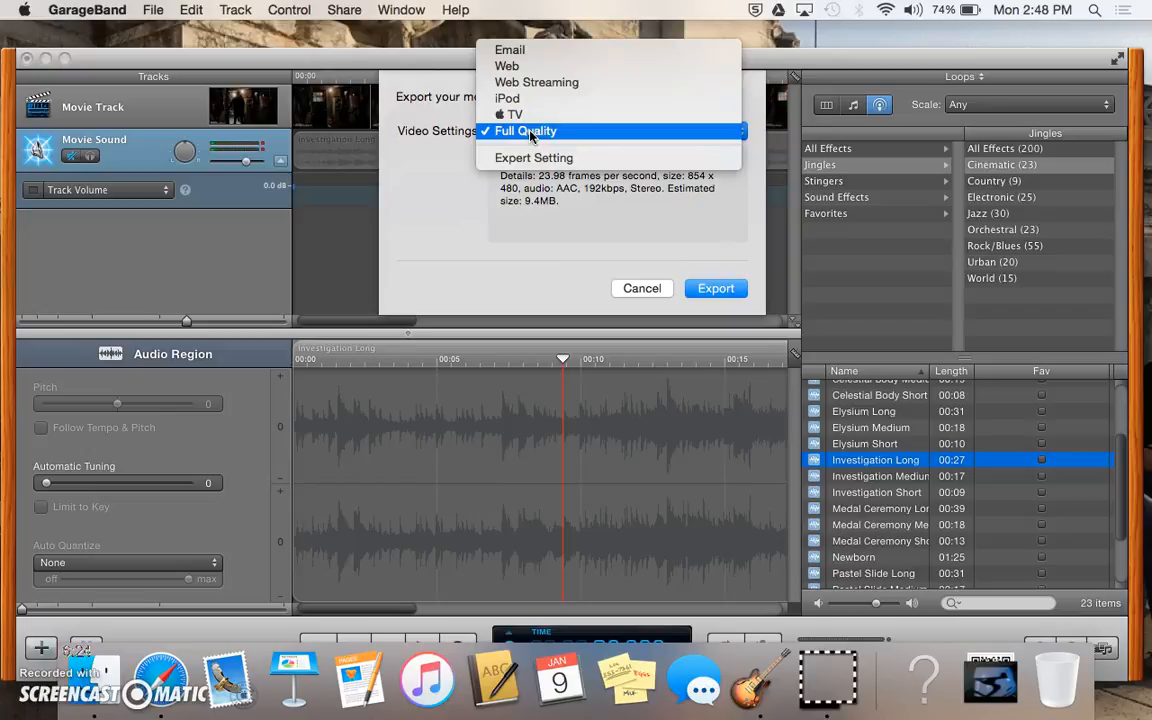
{"action": "left_click", "coordinate": [451, 170]}
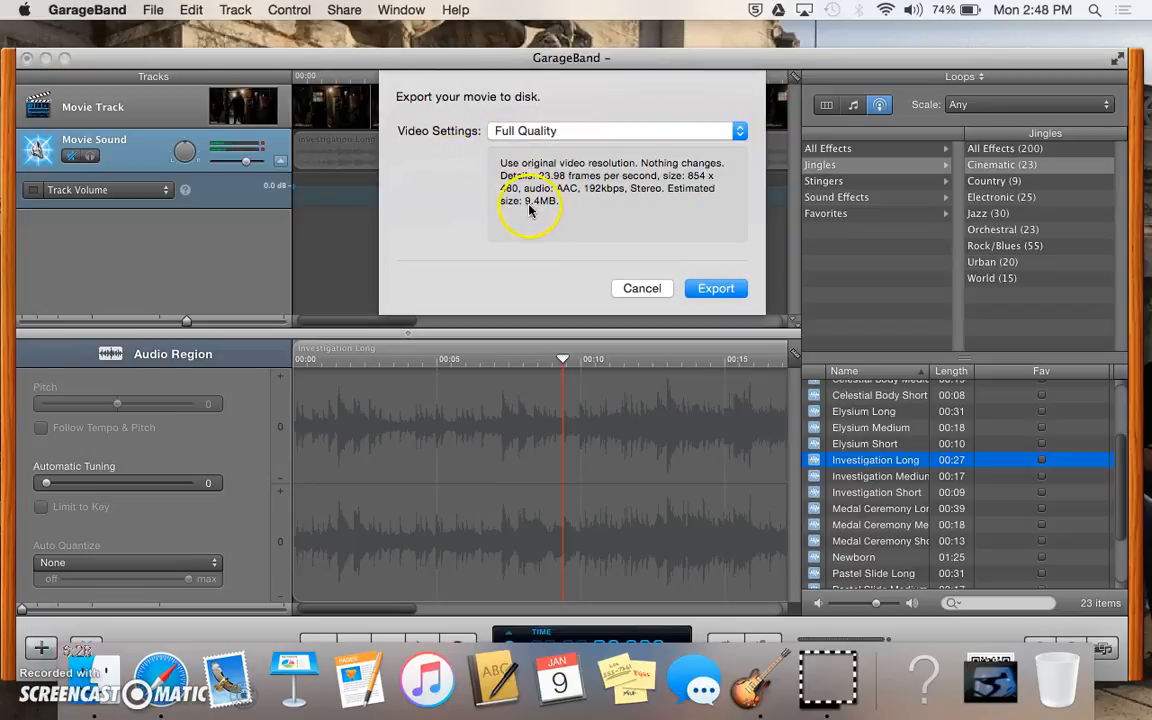
{"action": "left_click", "coordinate": [554, 135]}
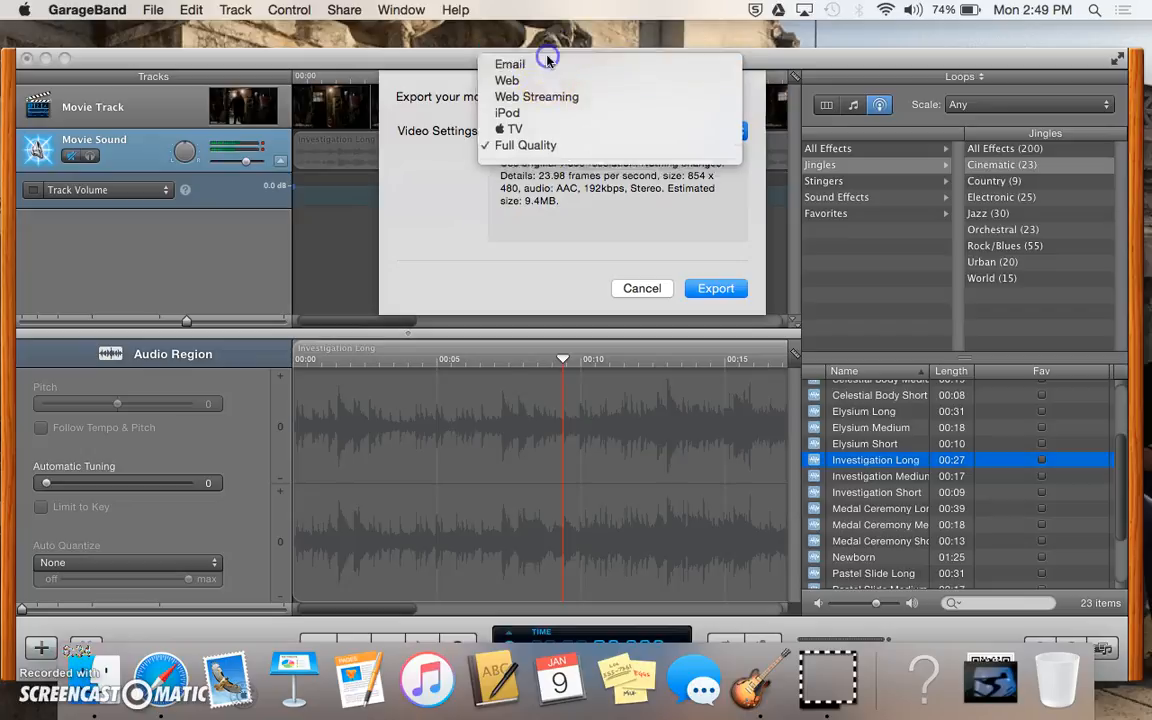
{"action": "left_click", "coordinate": [492, 52]}
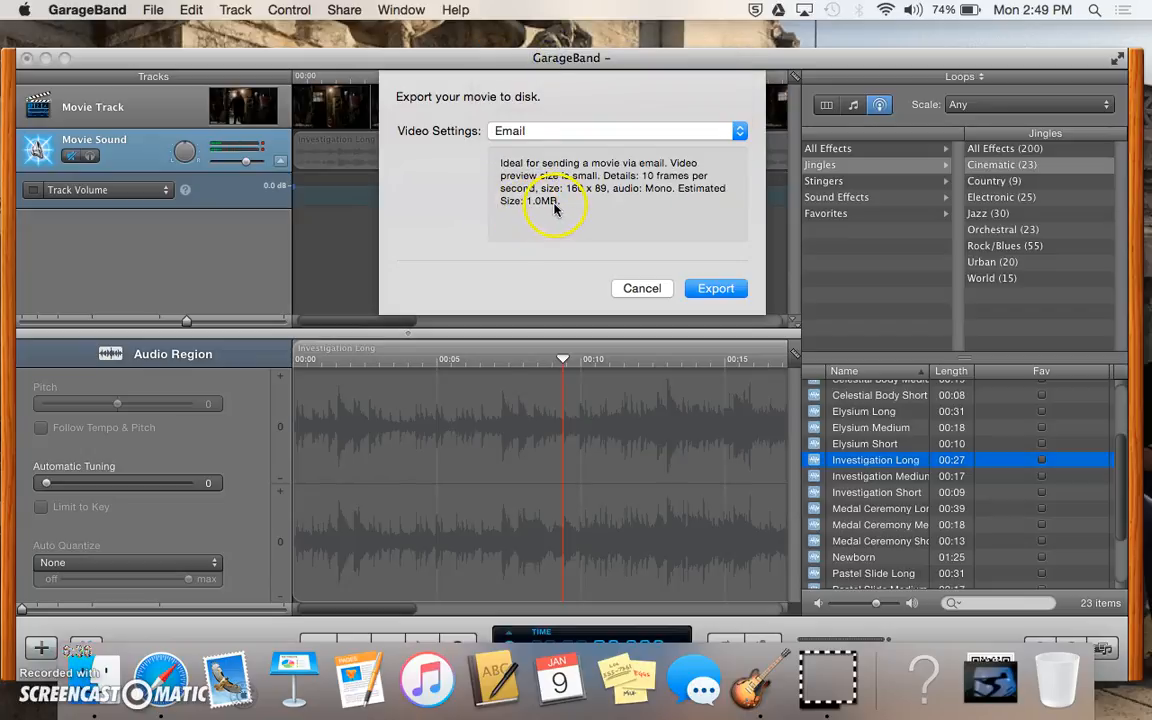
{"action": "left_click", "coordinate": [554, 133]}
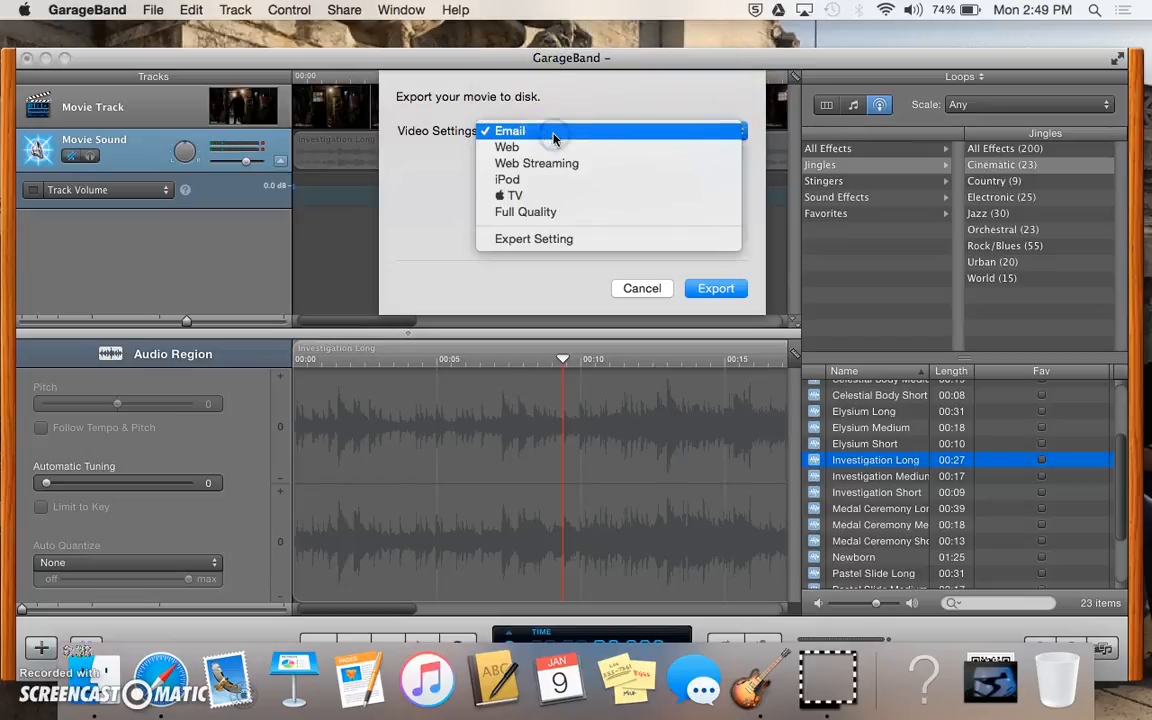
{"action": "left_click", "coordinate": [554, 149]}
{"action": "left_click", "coordinate": [554, 134]}
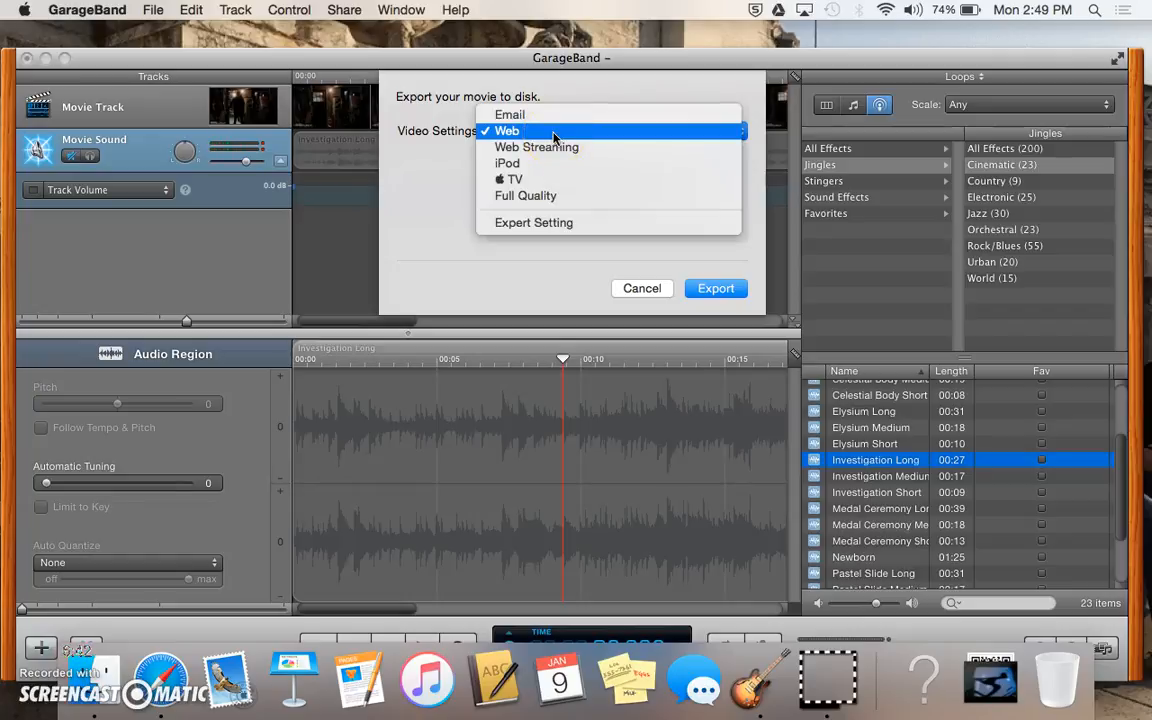
{"action": "left_click", "coordinate": [554, 148]}
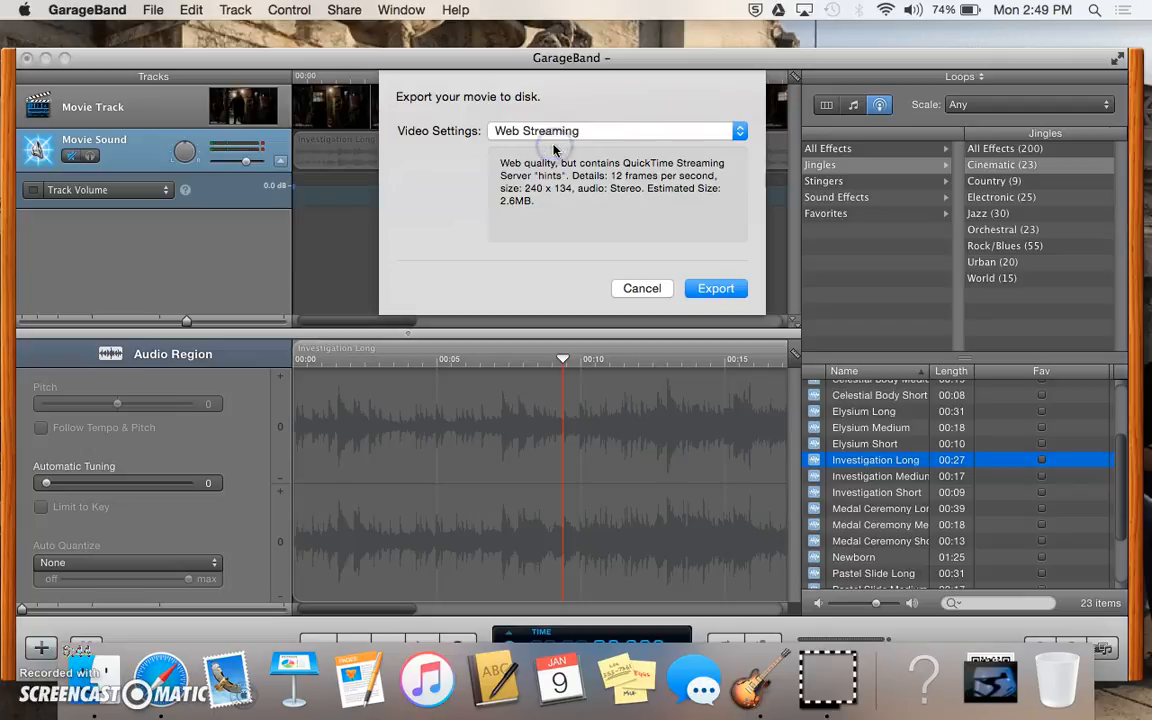
Step: Compare the iPod, TV and Full Quality presets, then settle on Web and confirm the export
{"action": "left_click", "coordinate": [538, 140]}
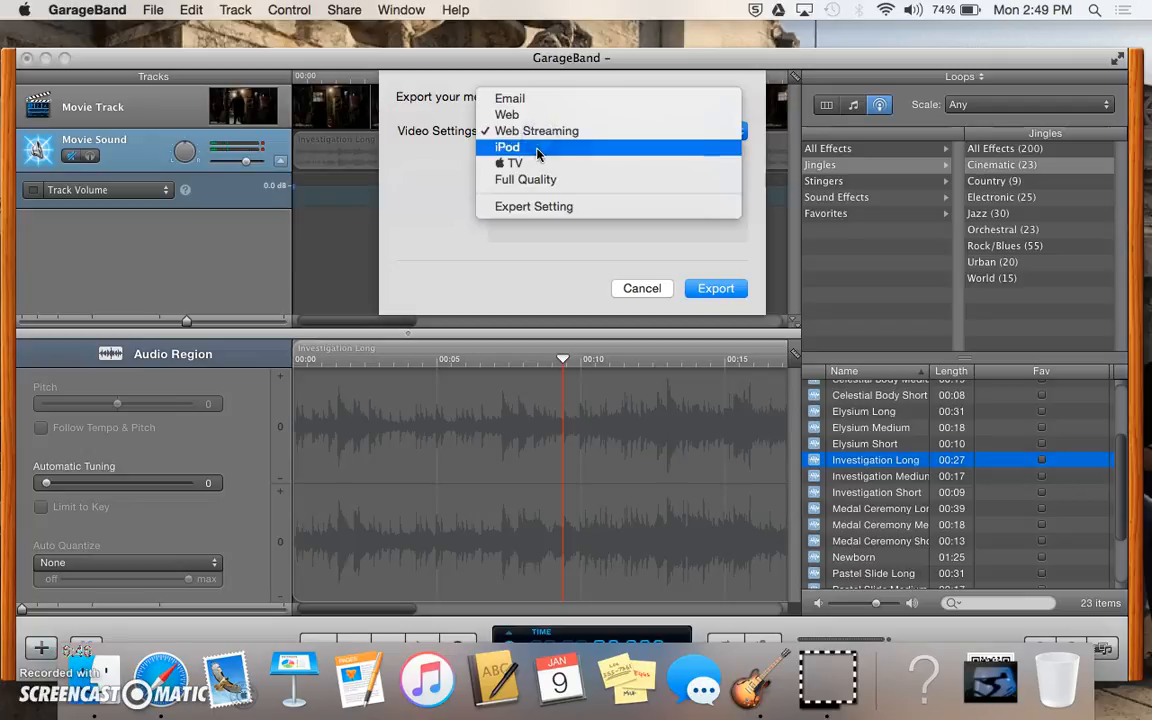
{"action": "left_click", "coordinate": [540, 154]}
{"action": "left_click", "coordinate": [537, 143]}
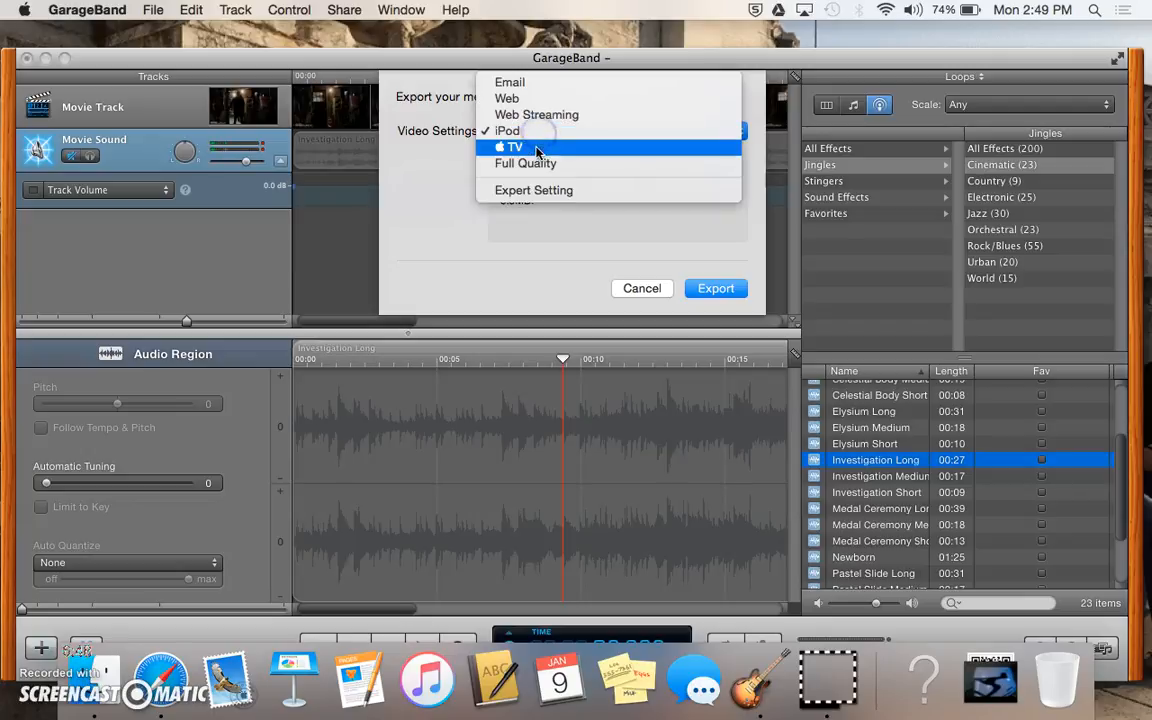
{"action": "left_click", "coordinate": [537, 150]}
{"action": "left_click", "coordinate": [537, 133]}
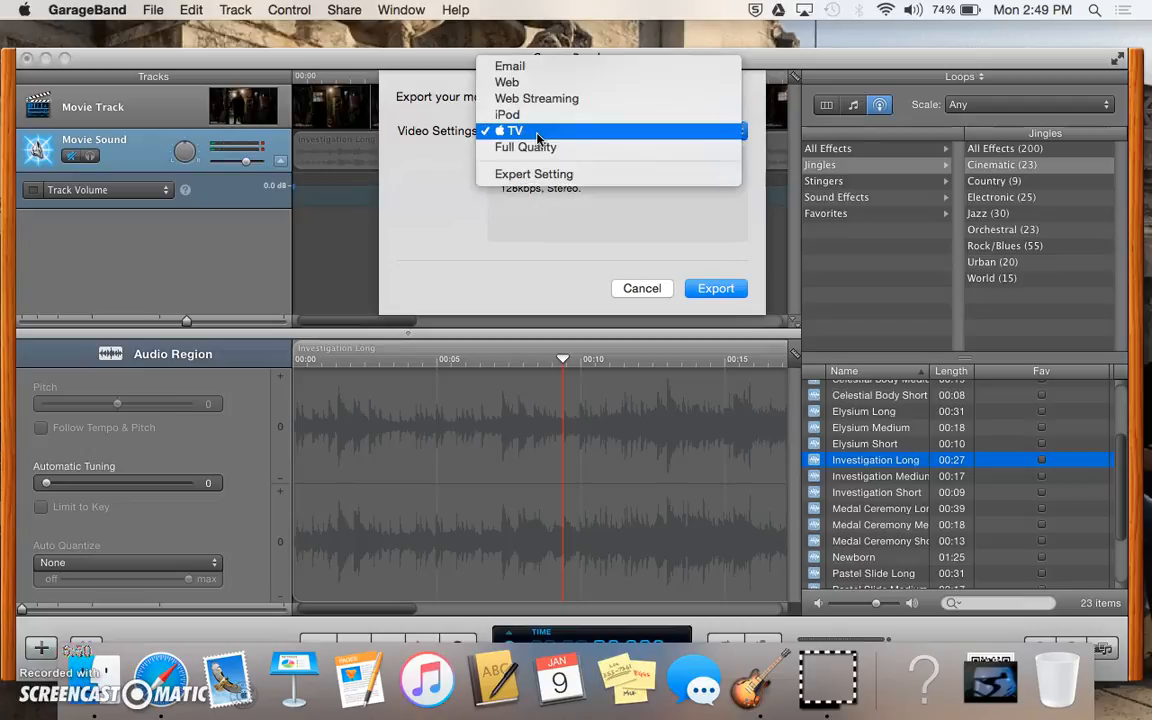
{"action": "left_click", "coordinate": [537, 147]}
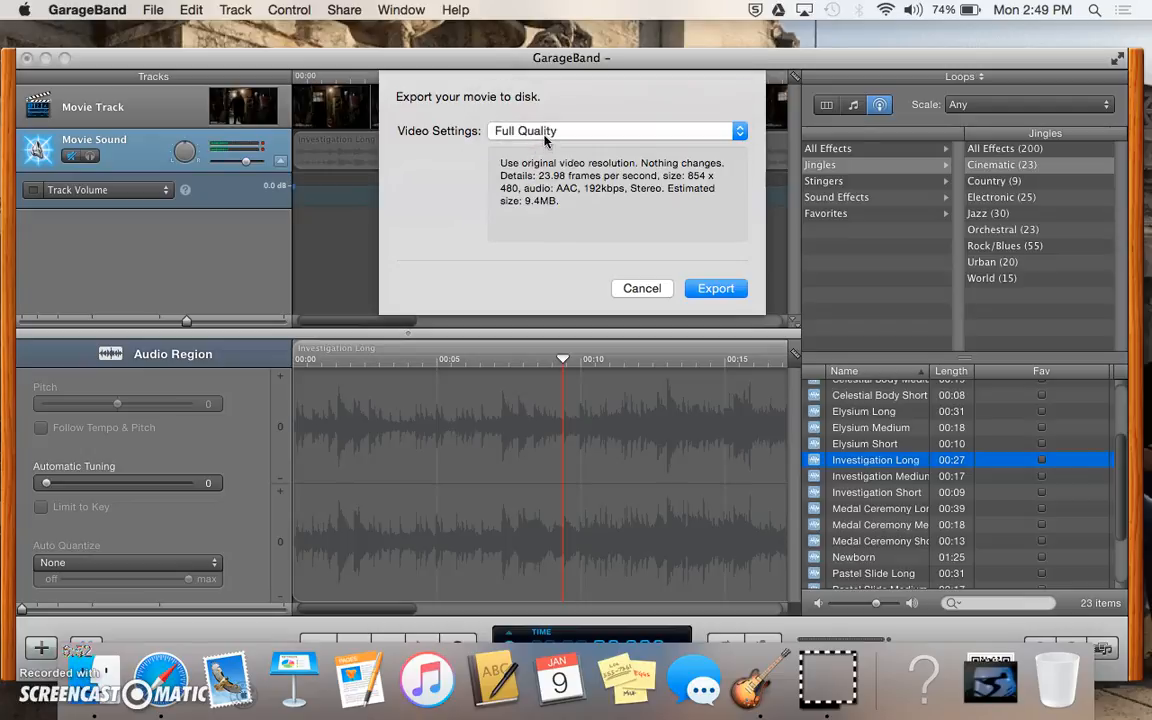
{"action": "left_click", "coordinate": [546, 139]}
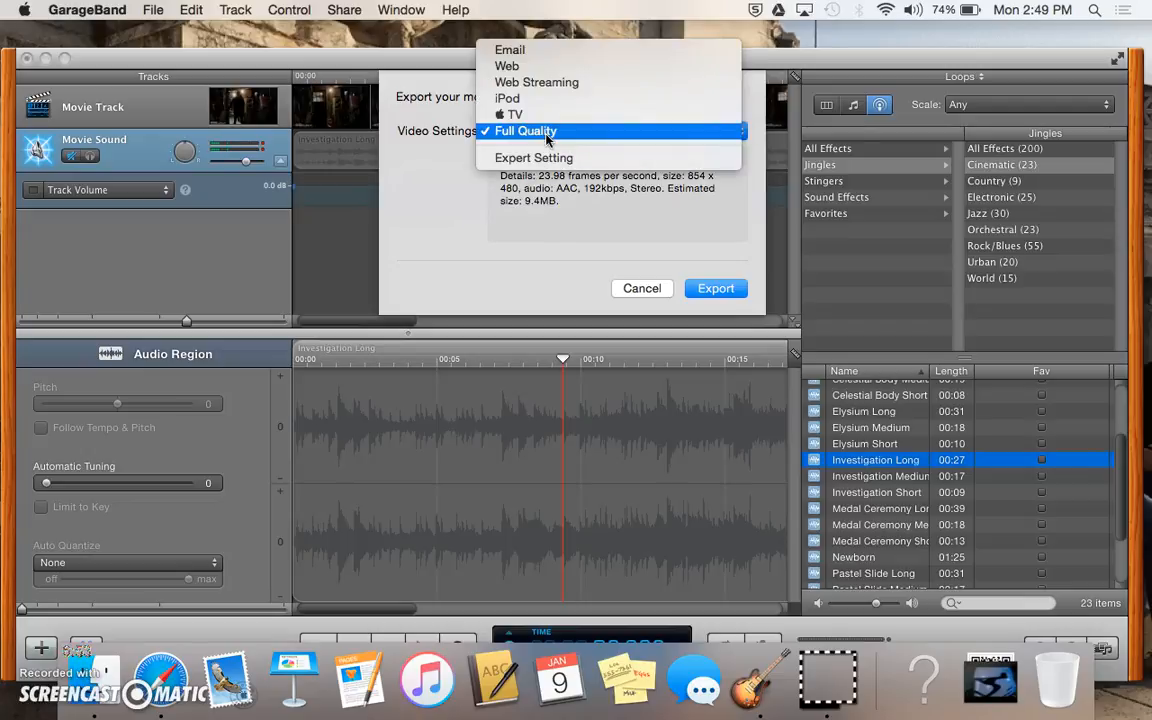
{"action": "left_click", "coordinate": [556, 66]}
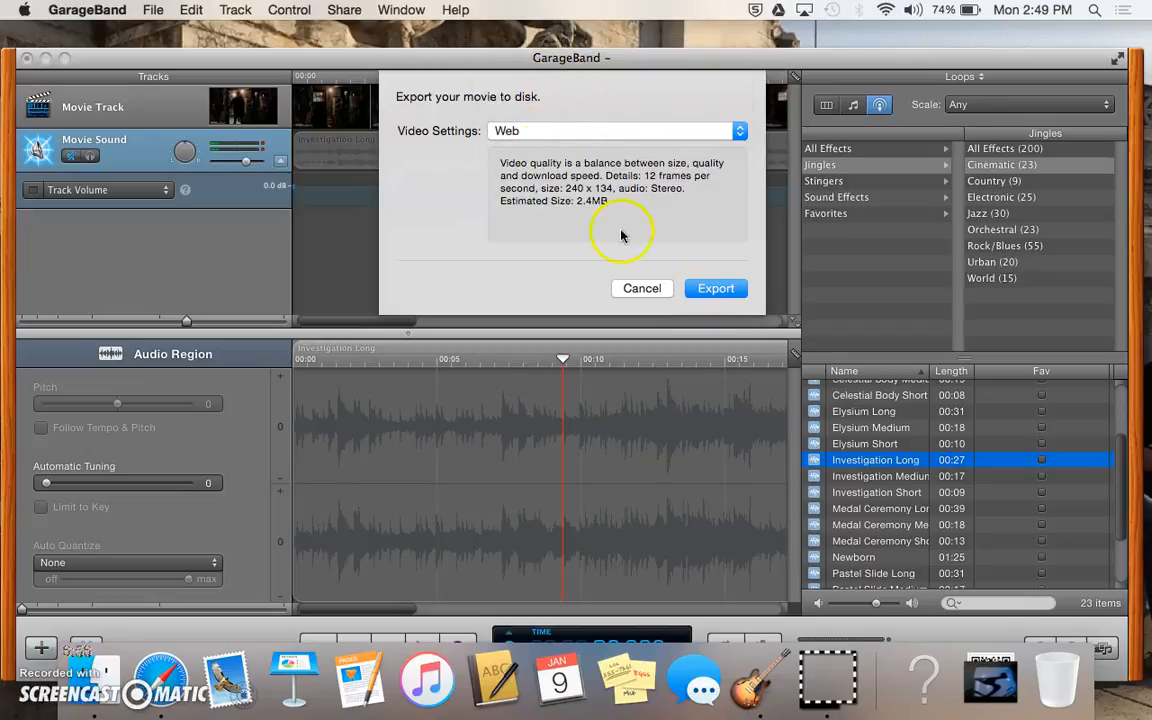
{"action": "left_click", "coordinate": [712, 288]}
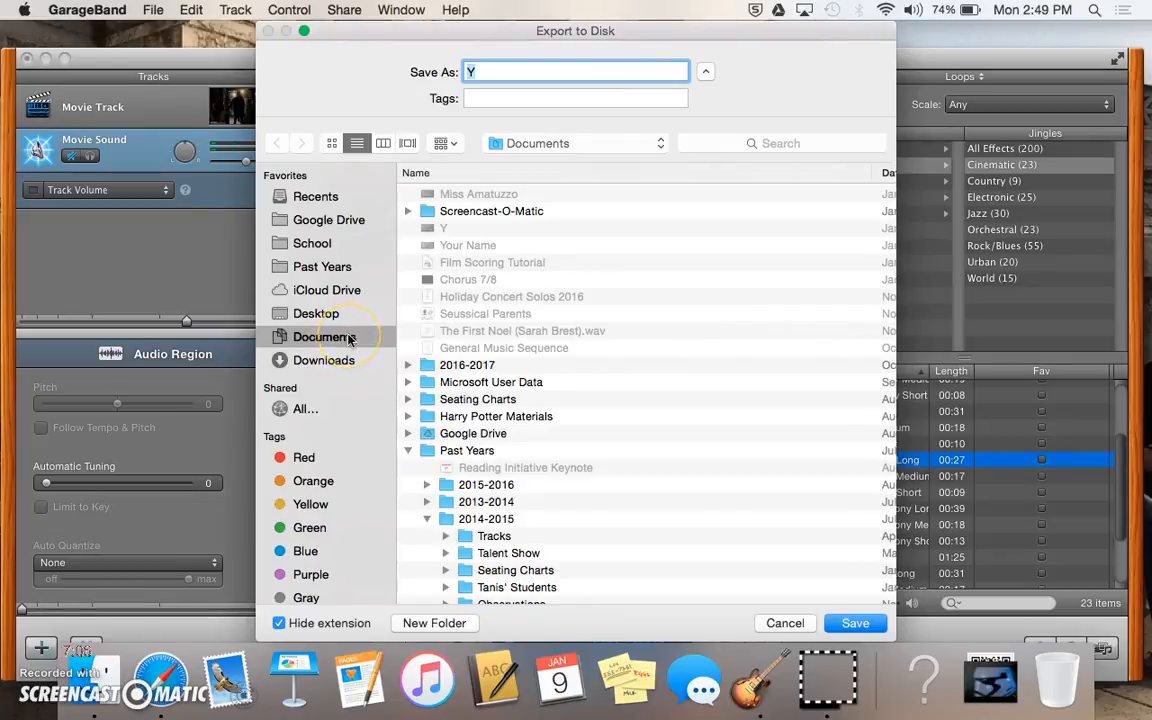
Step: Save the exported movie into Documents under a name-based file name, then switch to Safari
{"action": "left_click", "coordinate": [502, 76]}
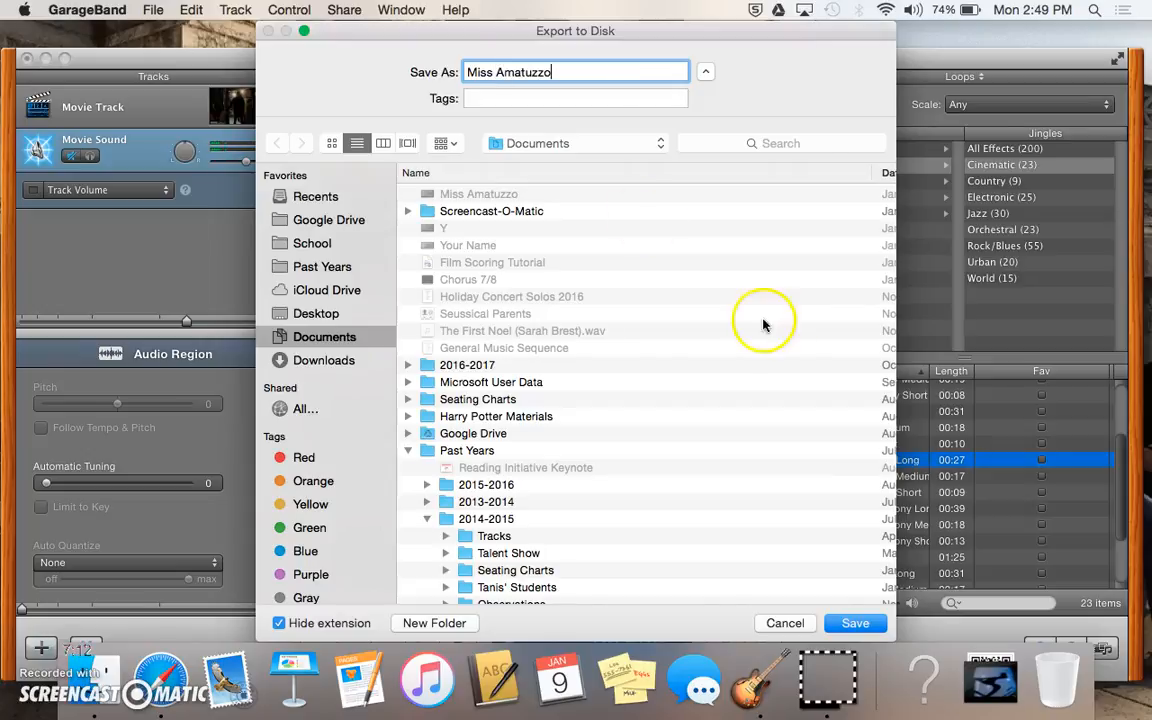
{"action": "left_click", "coordinate": [855, 623]}
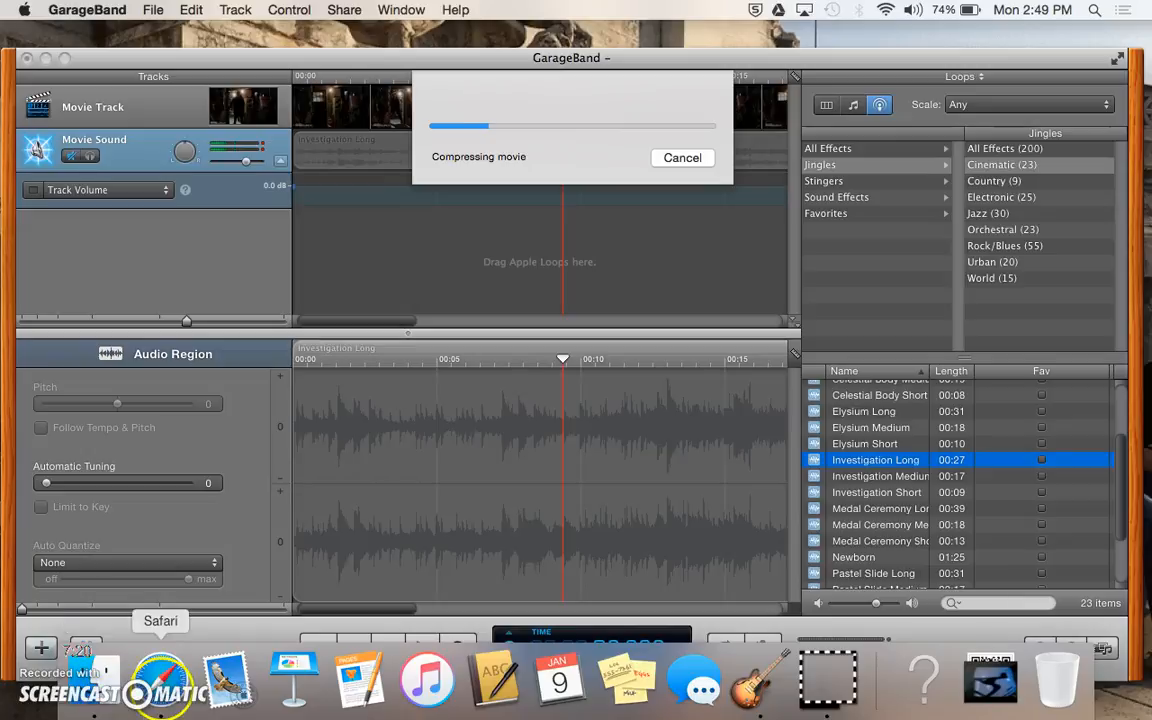
{"action": "left_click", "coordinate": [160, 682]}
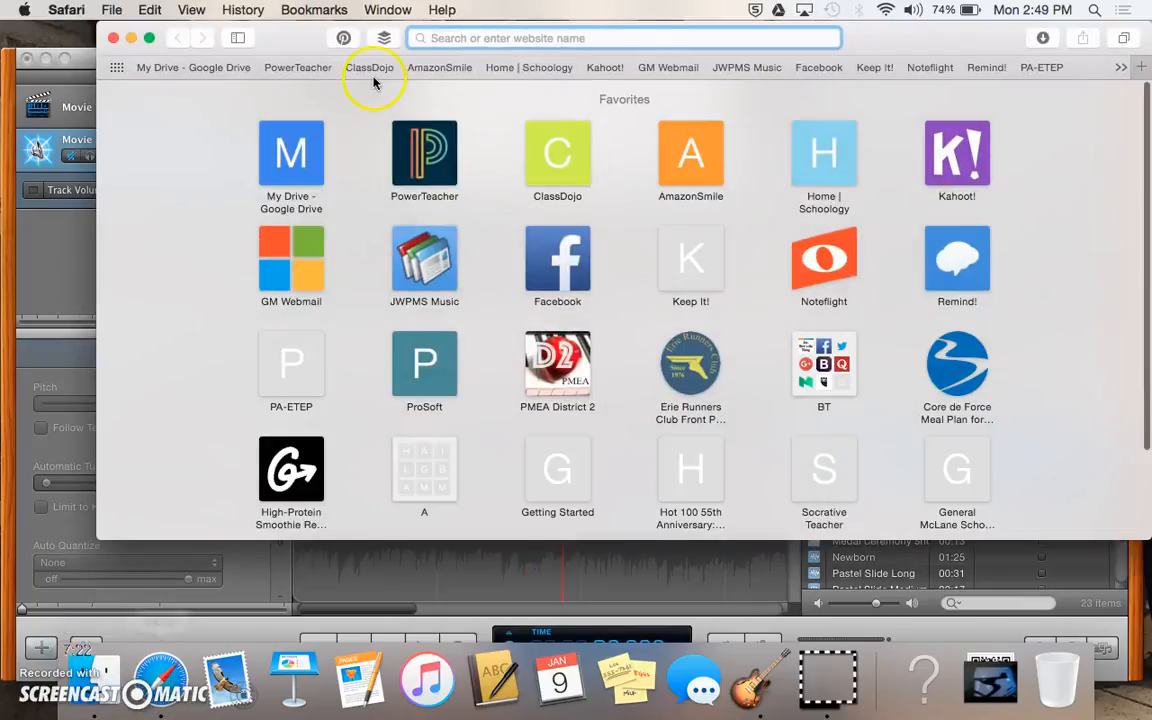
Step: Load gmail.com in Safari, trust the Google Talk plugin, and start a new message
{"action": "left_click_drag", "start_coordinate": [288, 47], "coordinate": [260, 57]}
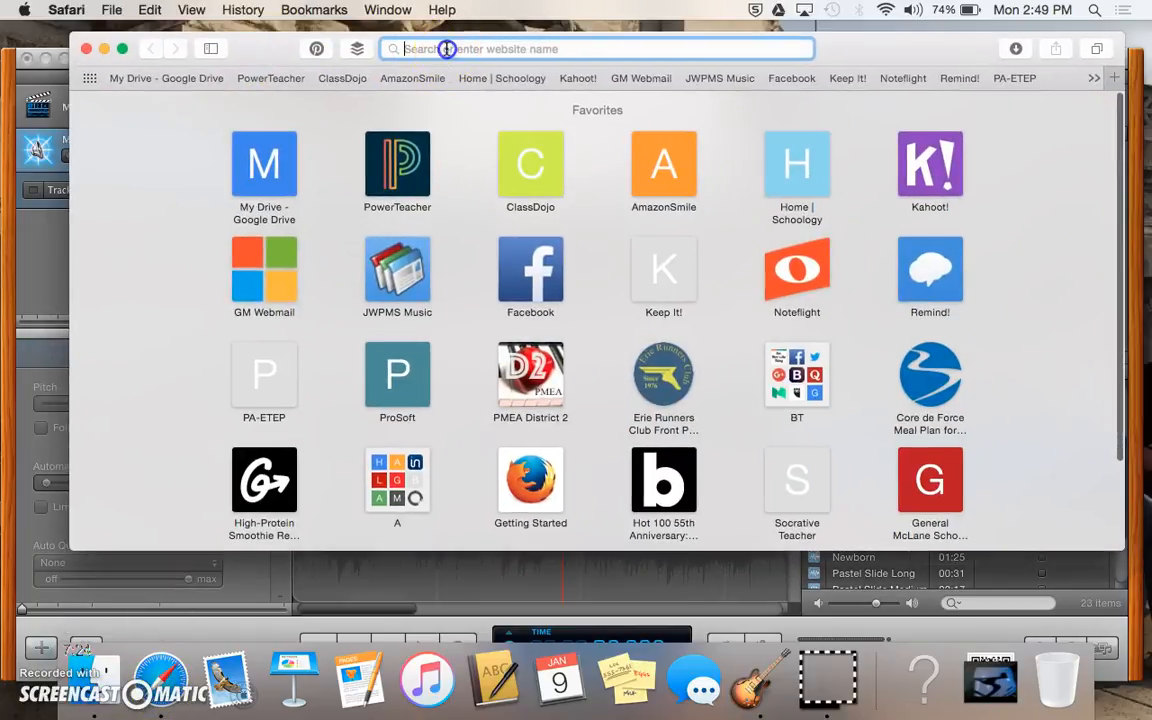
{"action": "type", "text": "gmail.com"}
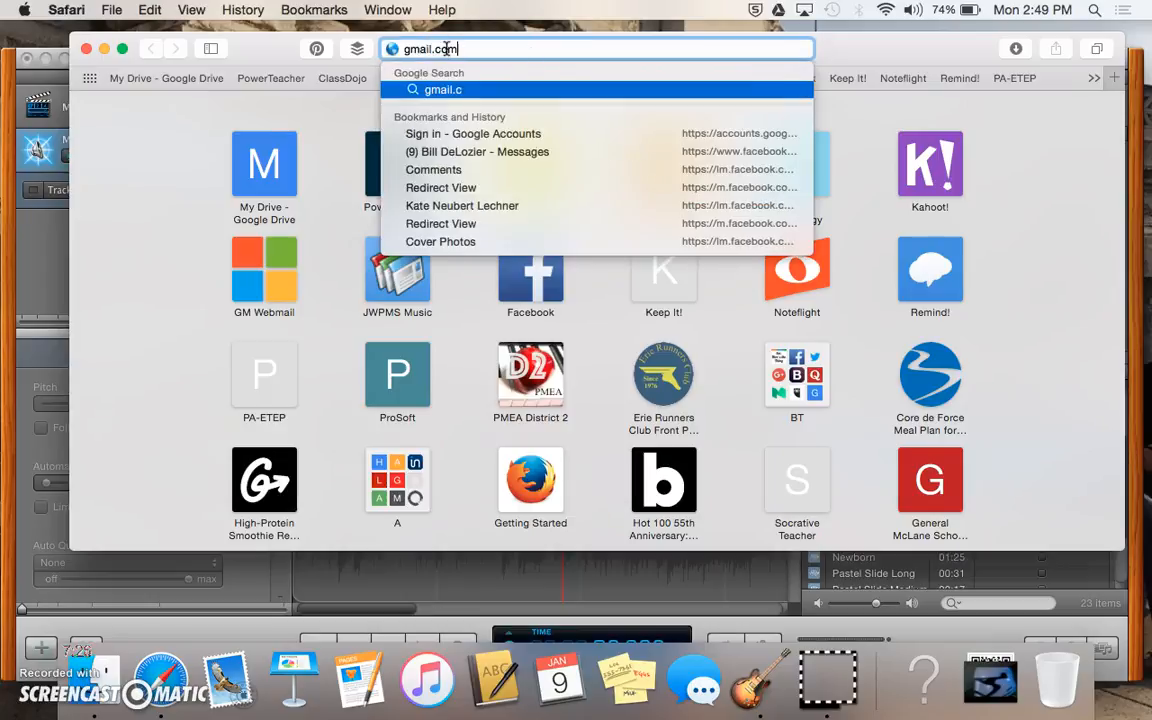
{"action": "key", "text": "Return"}
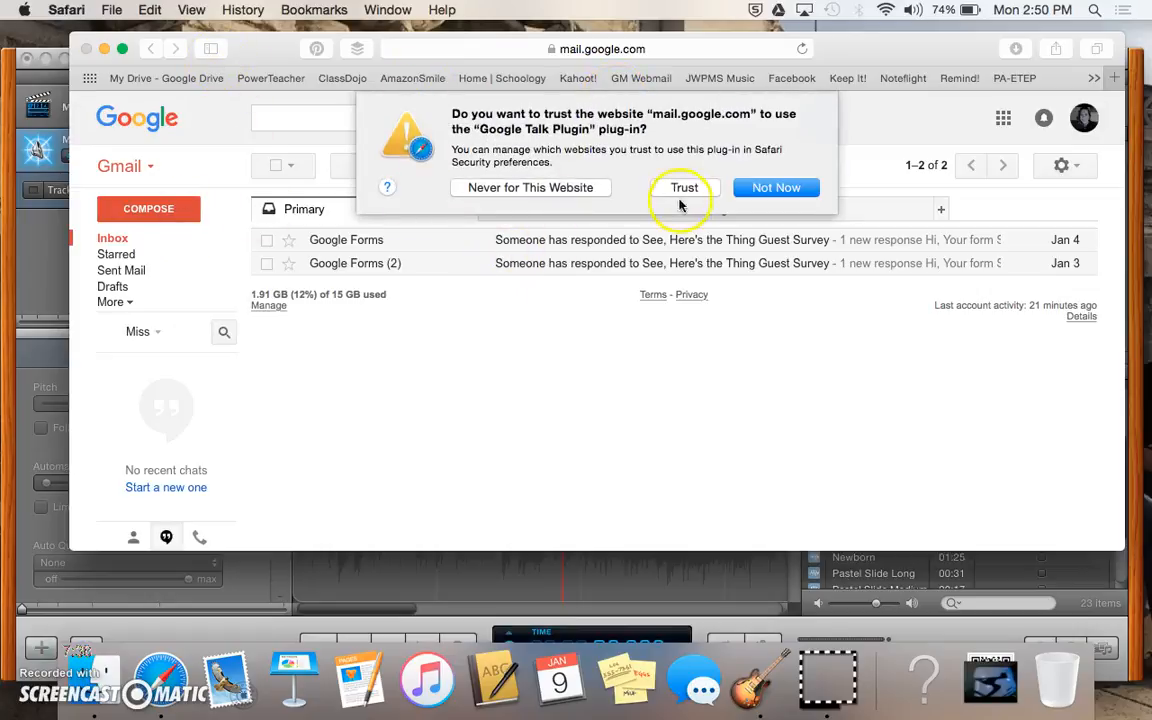
{"action": "left_click", "coordinate": [695, 191]}
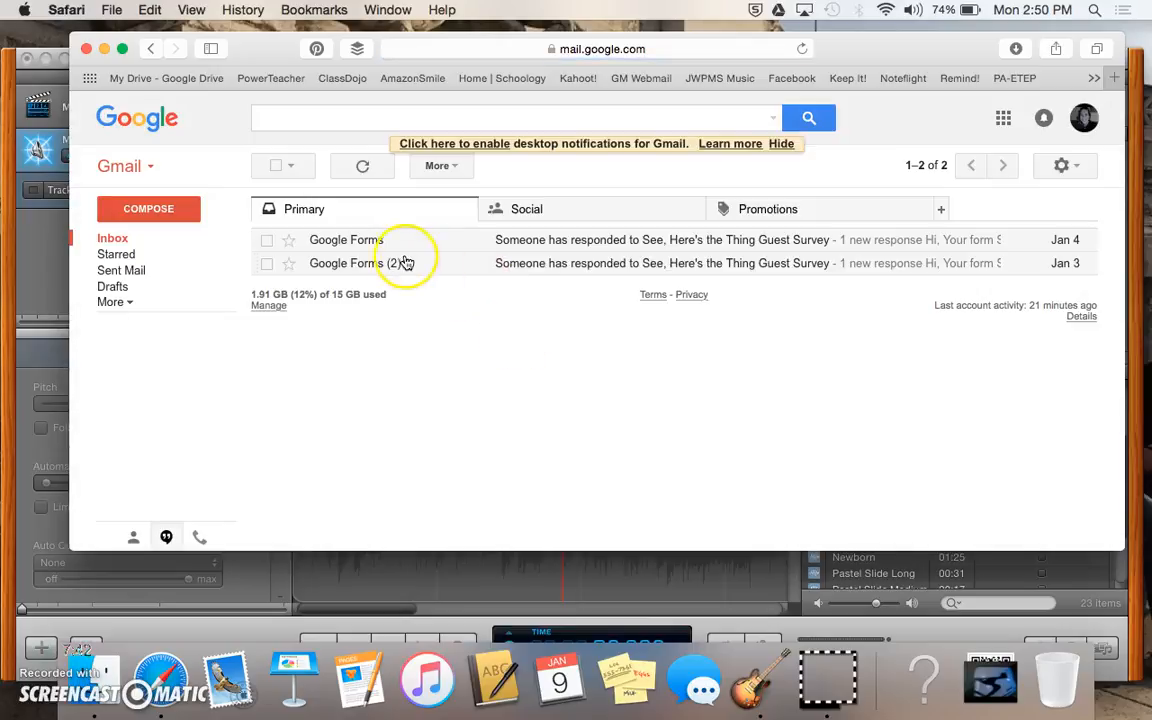
{"action": "left_click", "coordinate": [148, 209]}
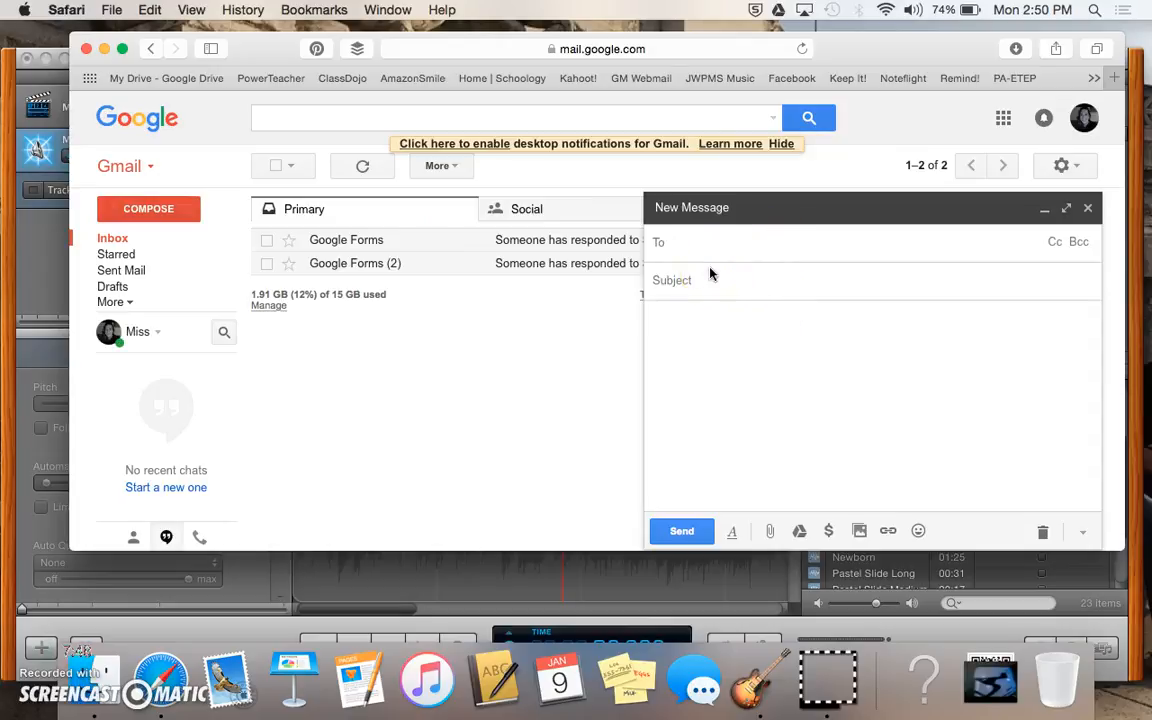
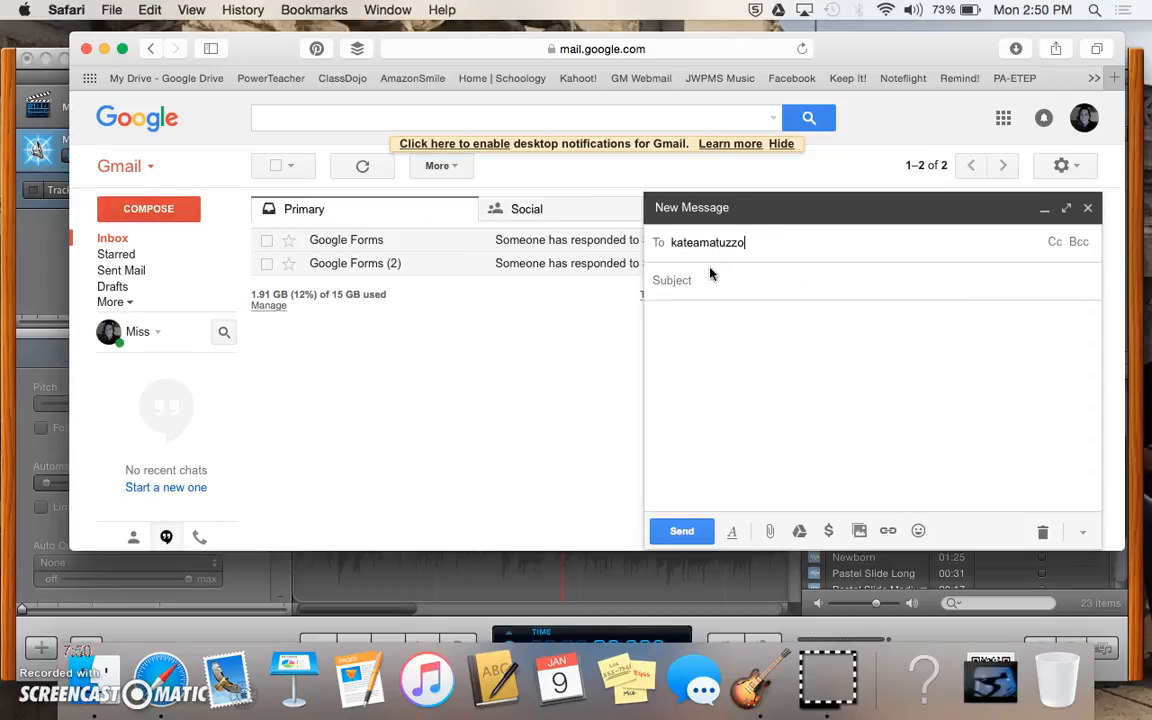
Step: Enter the recipient's e-mail address and the subject 'Movie Score', then start attaching a file
{"action": "left_click", "coordinate": [751, 281]}
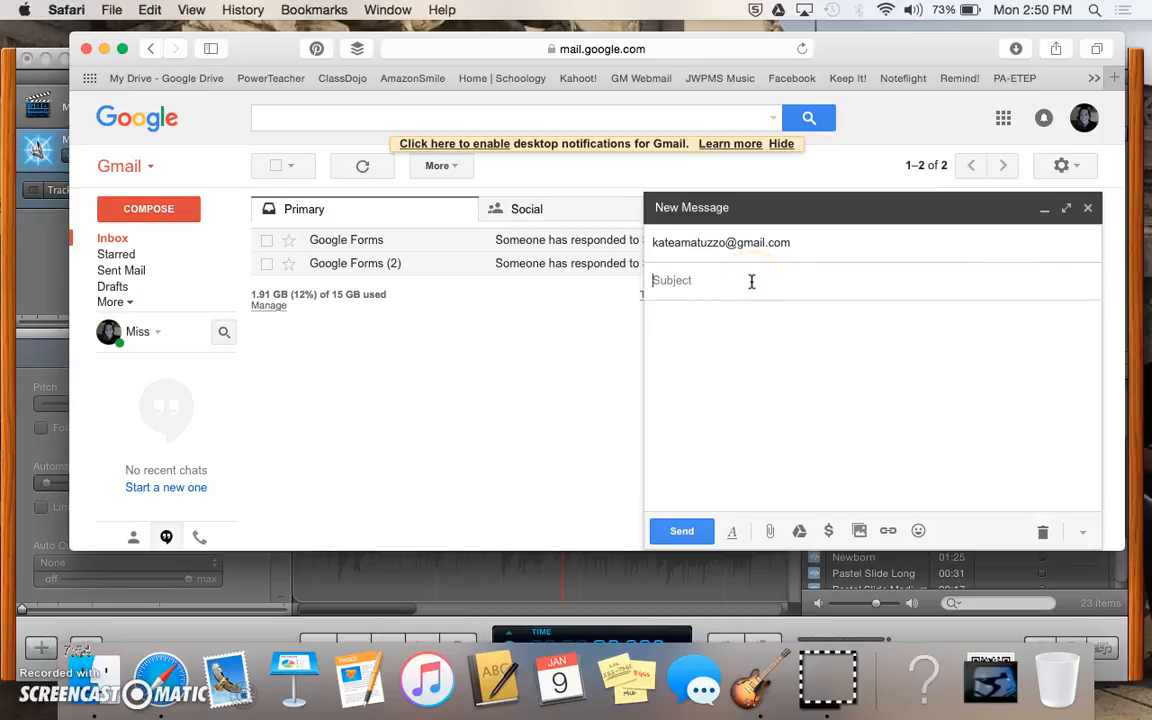
{"action": "left_click", "coordinate": [761, 391]}
{"action": "left_click", "coordinate": [770, 533]}
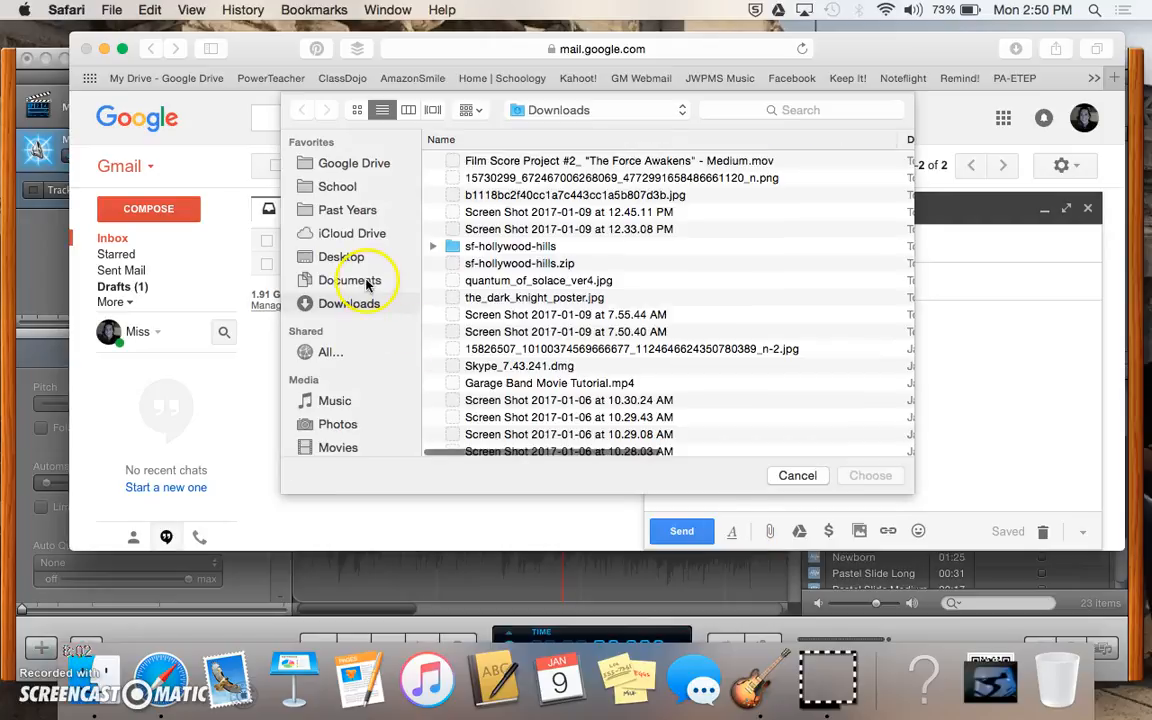
Step: Attach the exported .mov movie from Documents and send the Movie Score e-mail
{"action": "left_click", "coordinate": [366, 283]}
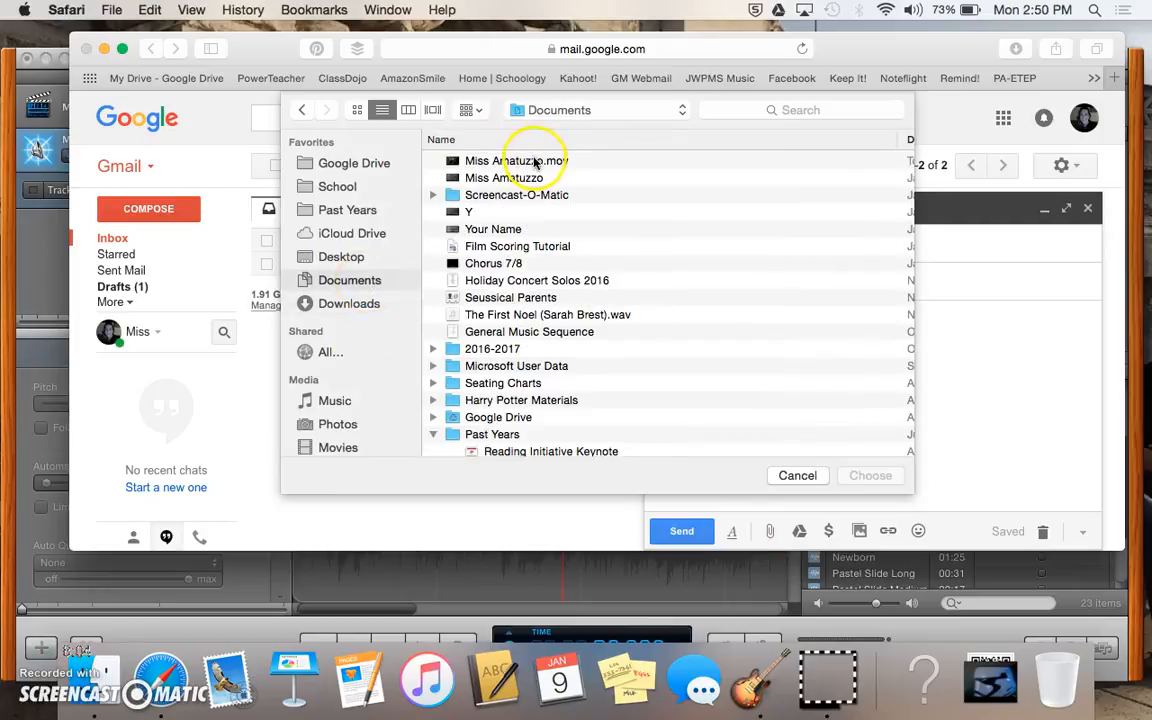
{"action": "left_click", "coordinate": [540, 160]}
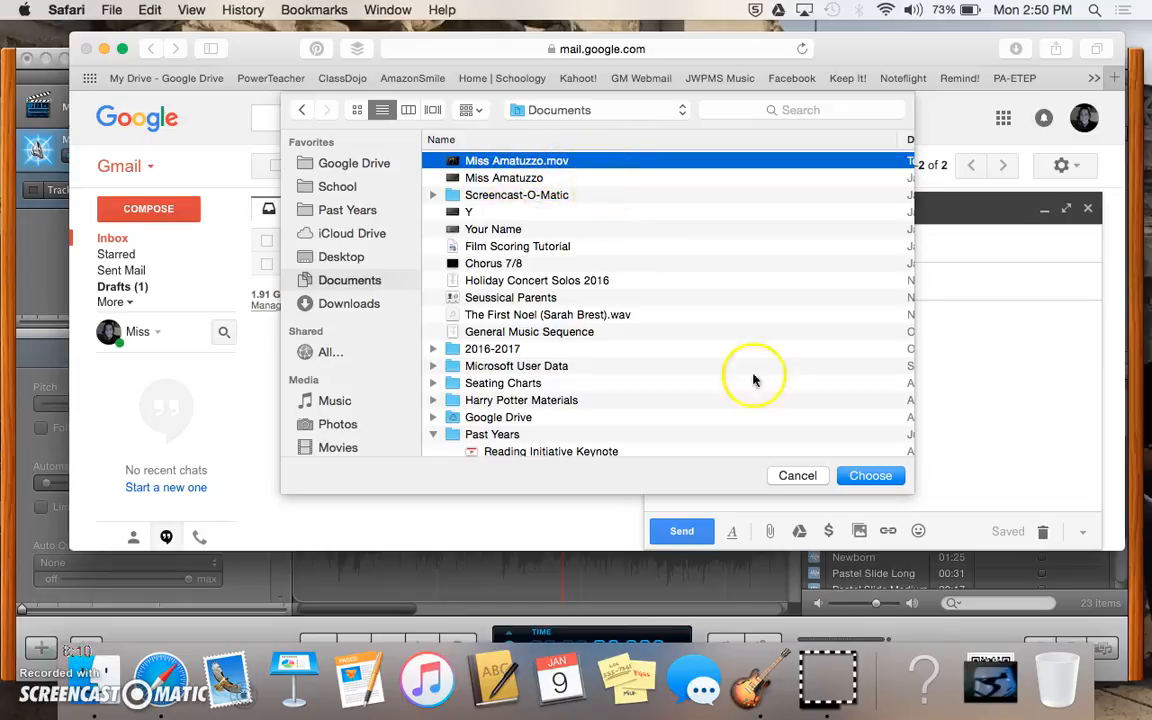
{"action": "left_click", "coordinate": [862, 475]}
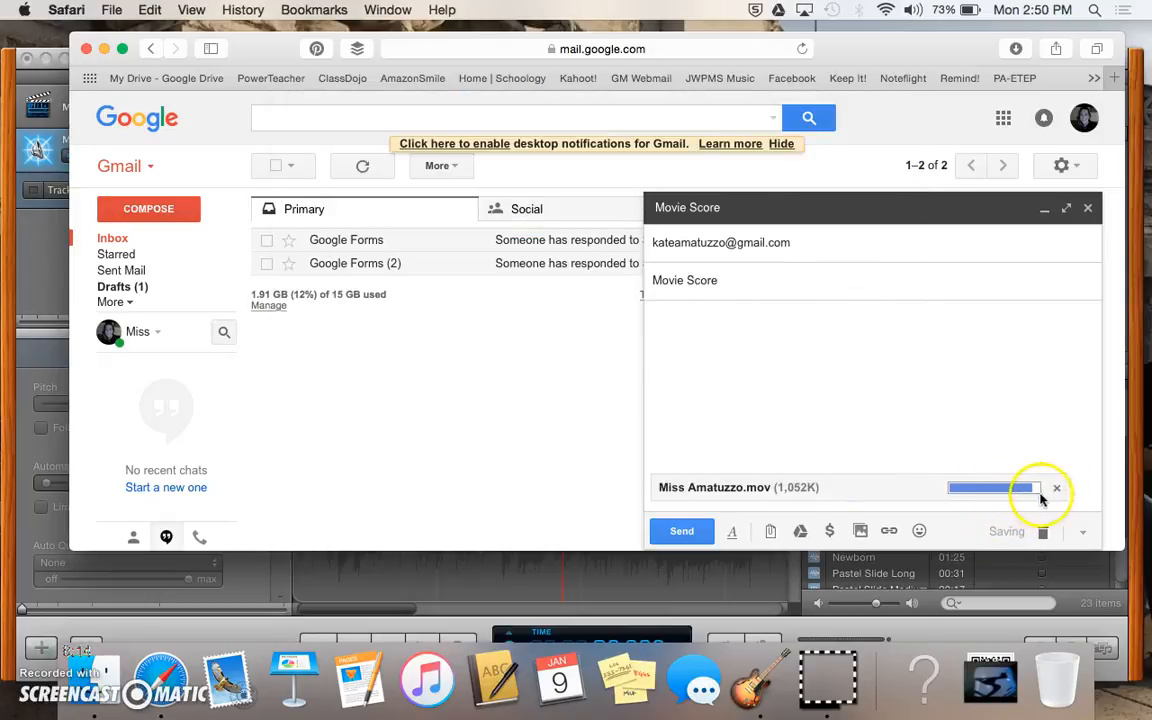
{"action": "left_click", "coordinate": [682, 532]}
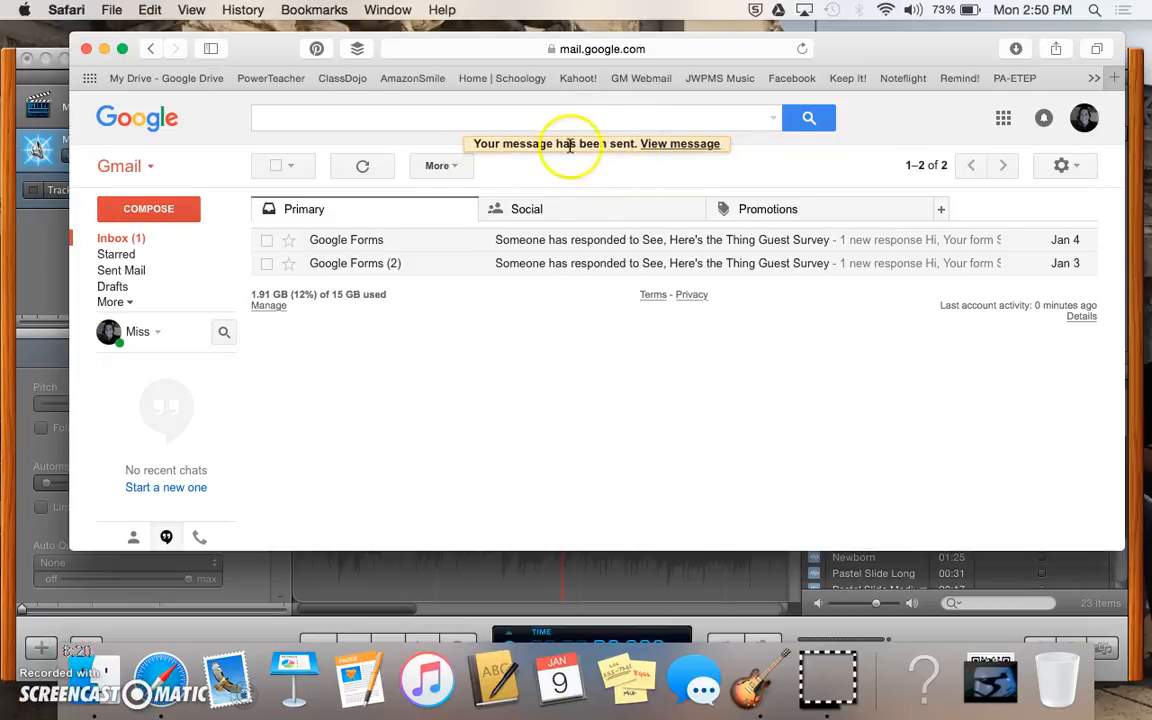
Step: Close the Safari Gmail window to return to the GarageBand project 'Y'
{"action": "left_click", "coordinate": [86, 48]}
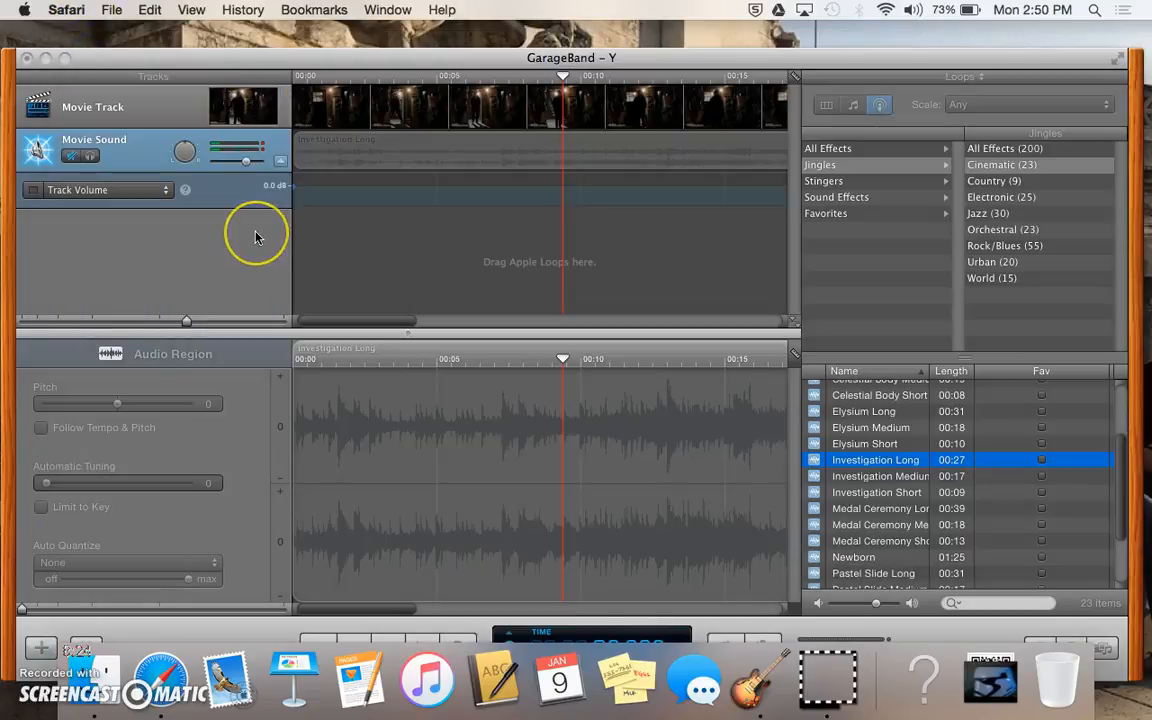